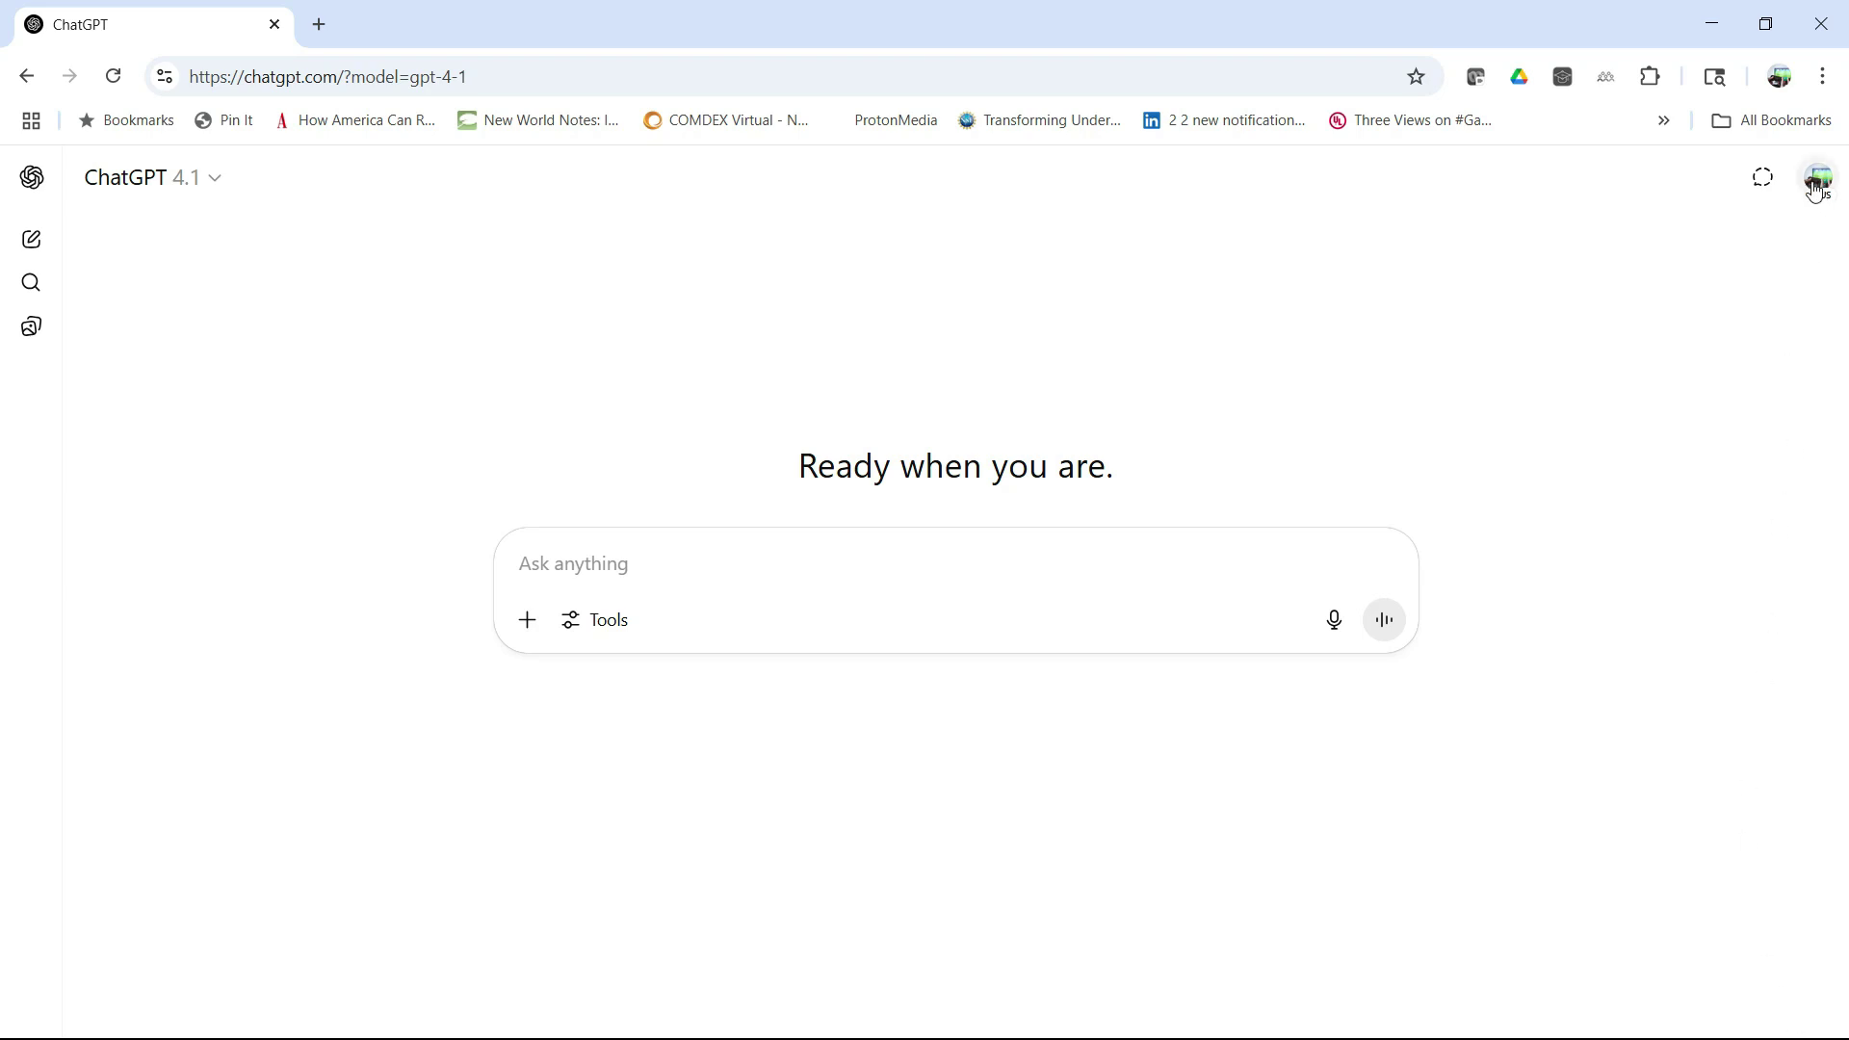
- Open ChatGPT Settings on the Personalization page
{"action": "left_click", "coordinate": [1816, 191]}
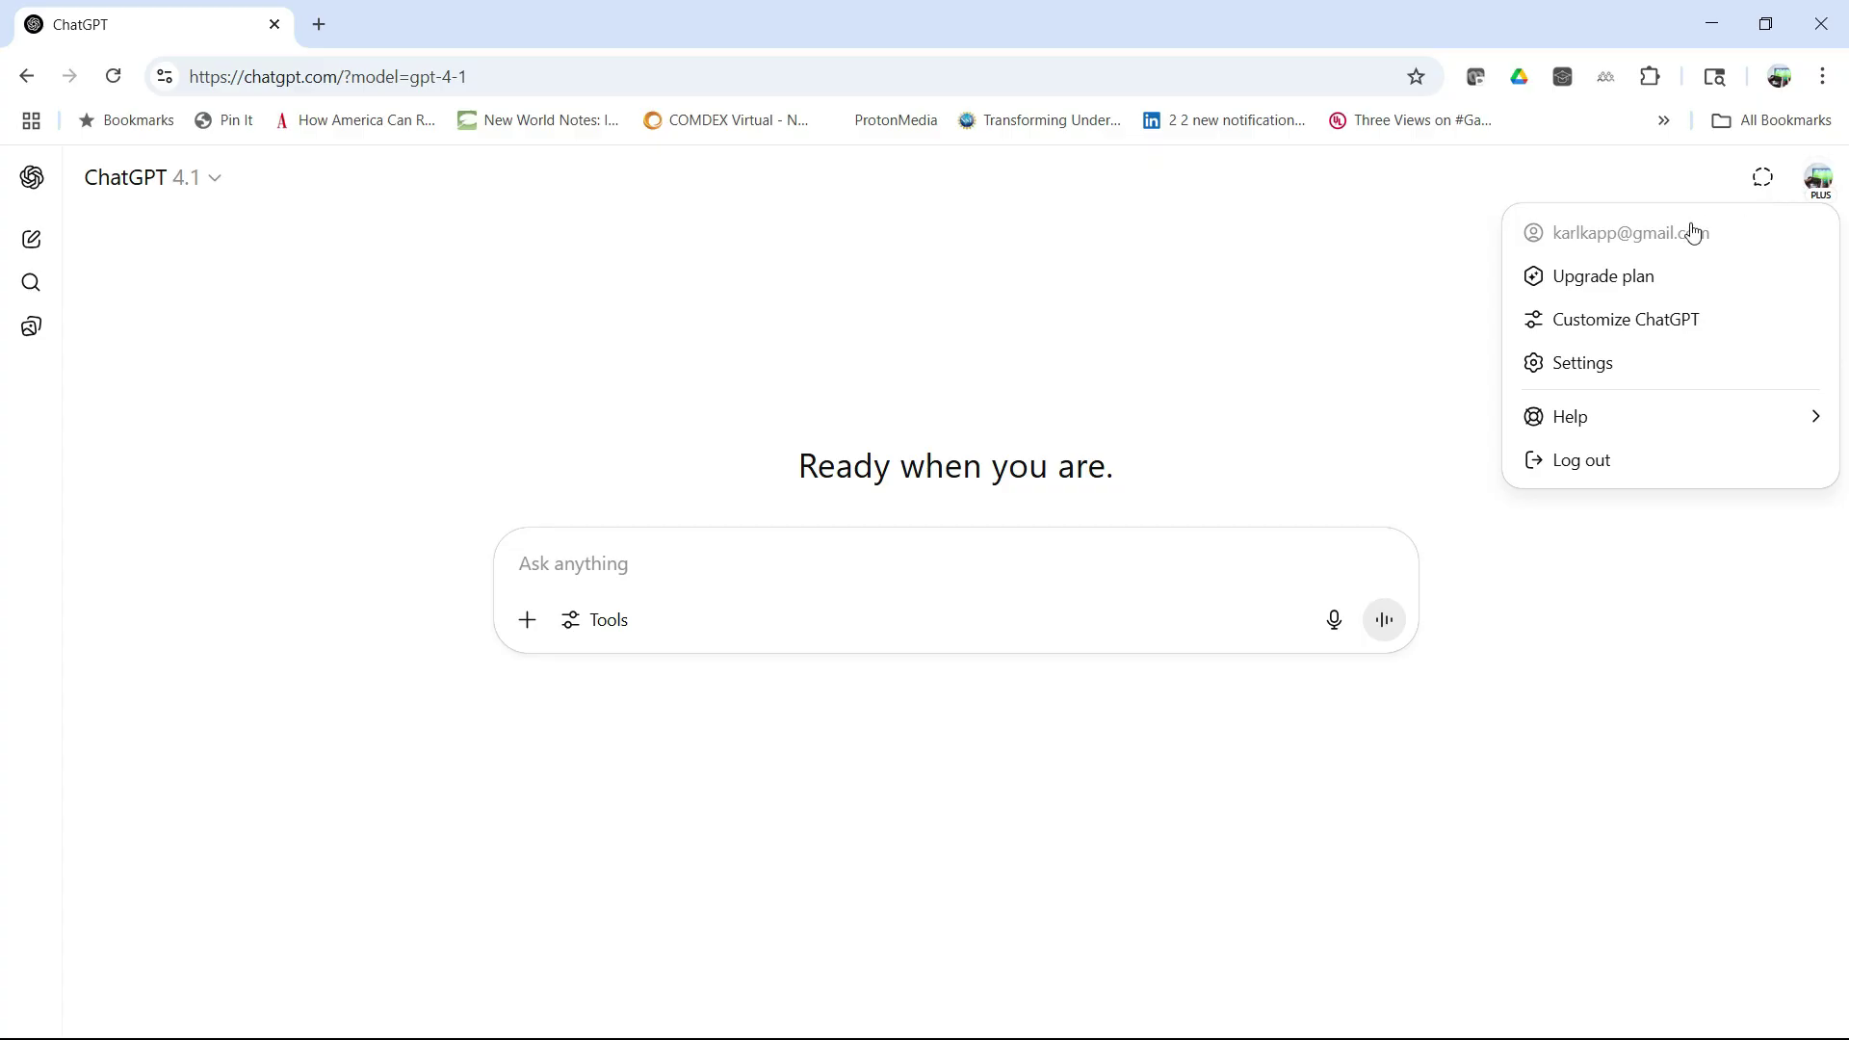
{"action": "left_click", "coordinate": [1585, 366]}
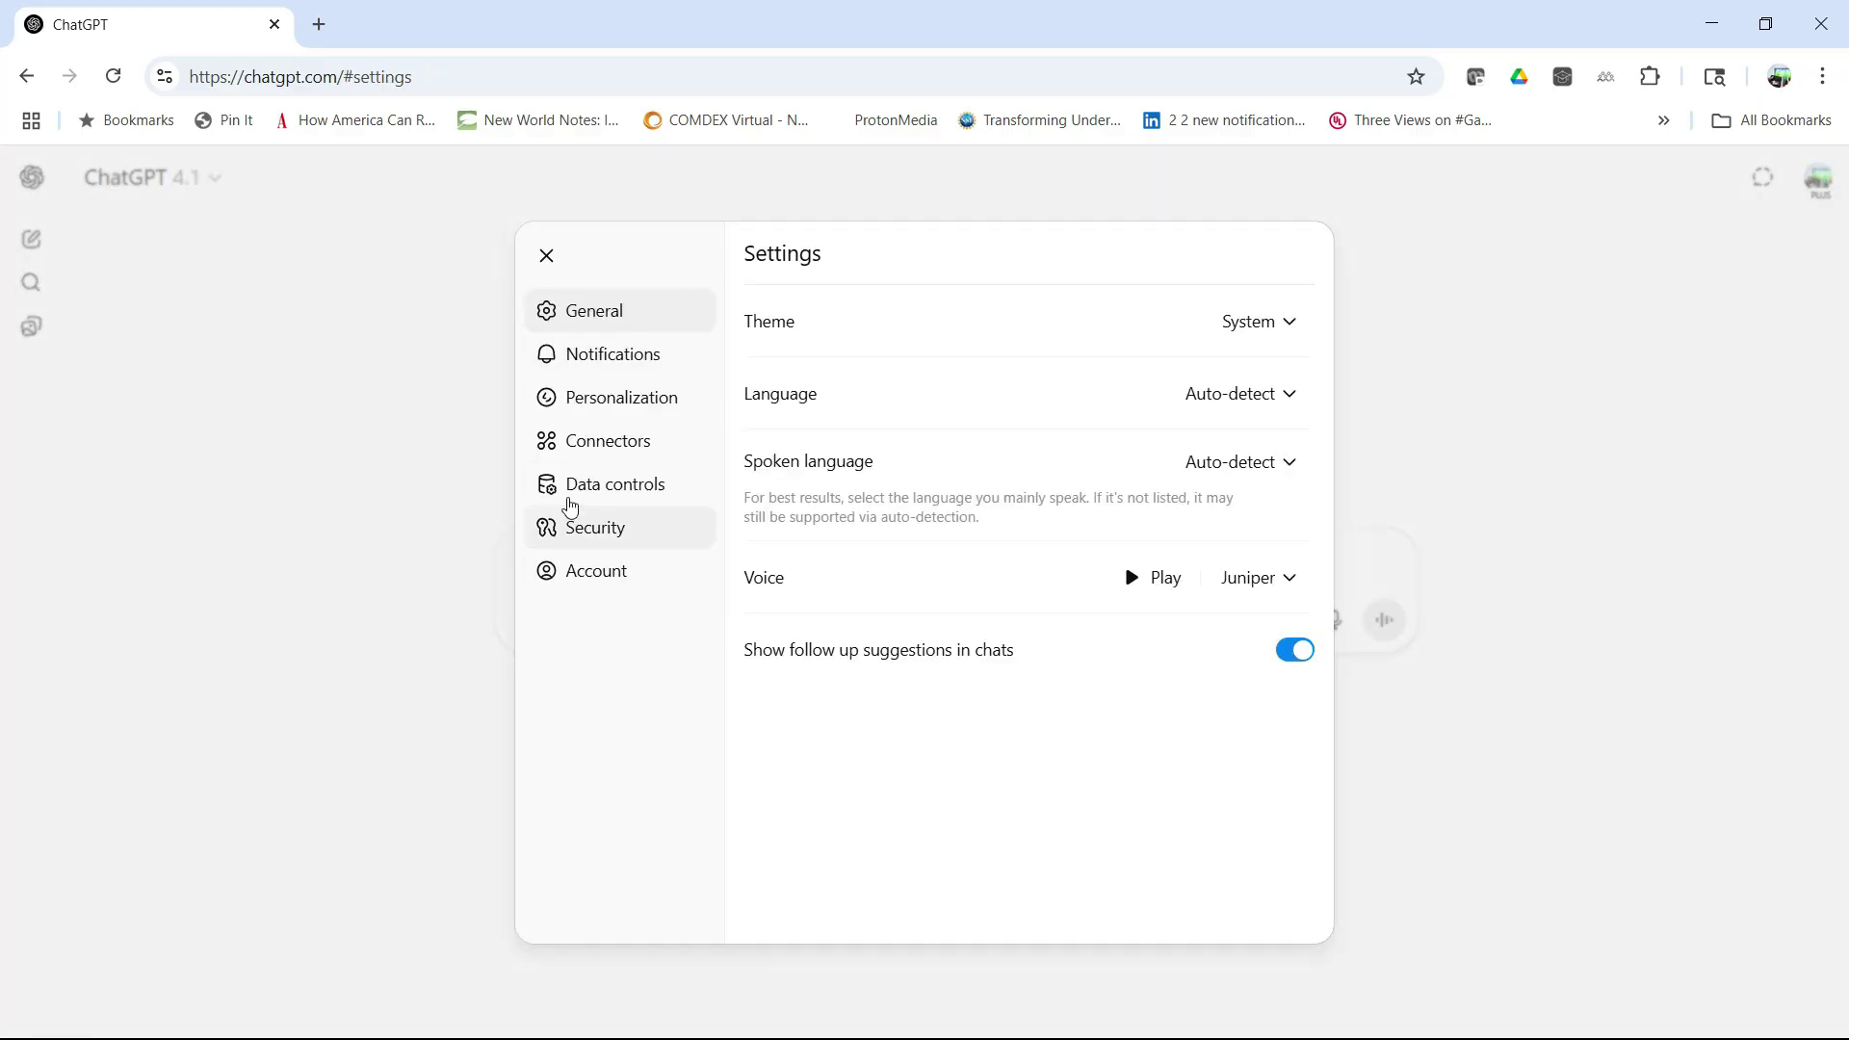
{"action": "left_click", "coordinate": [593, 407]}
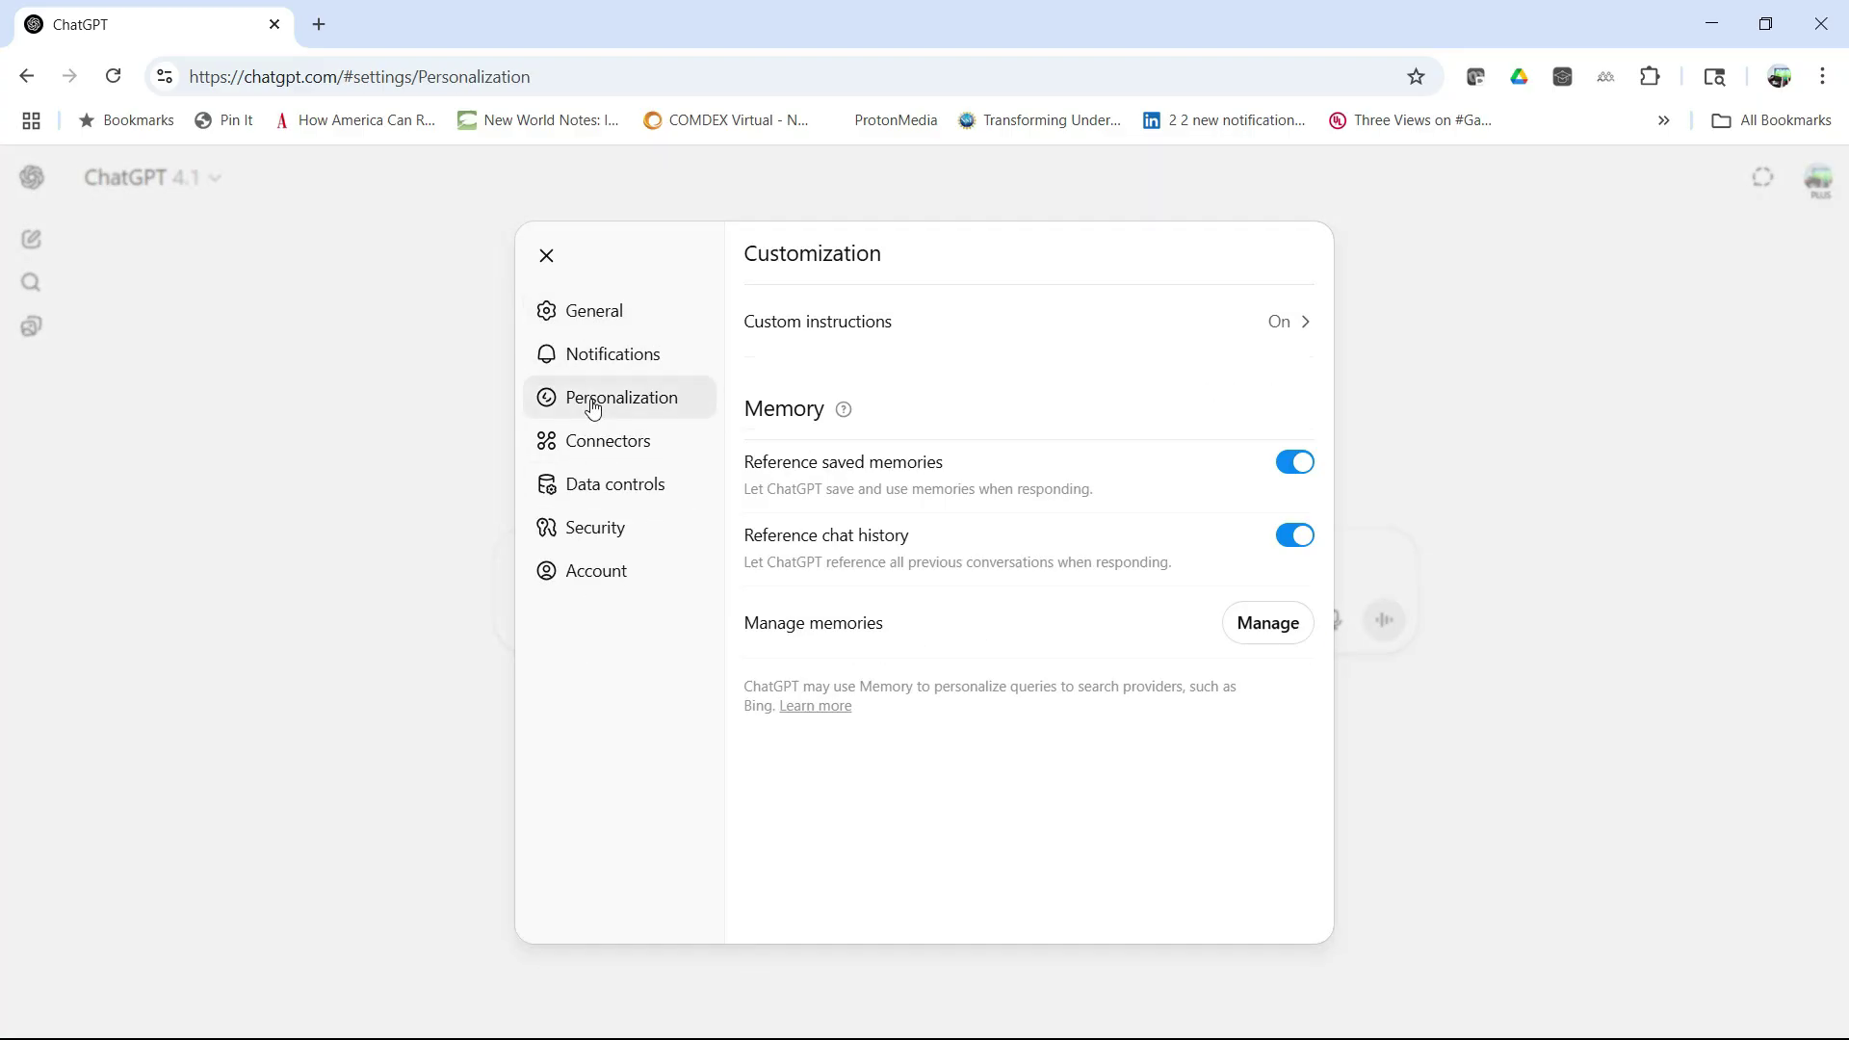
- Enter the preferred nickname and the occupation 'Professor of Instructional Technology' in Customize ChatGPT
{"action": "left_click", "coordinate": [816, 328]}
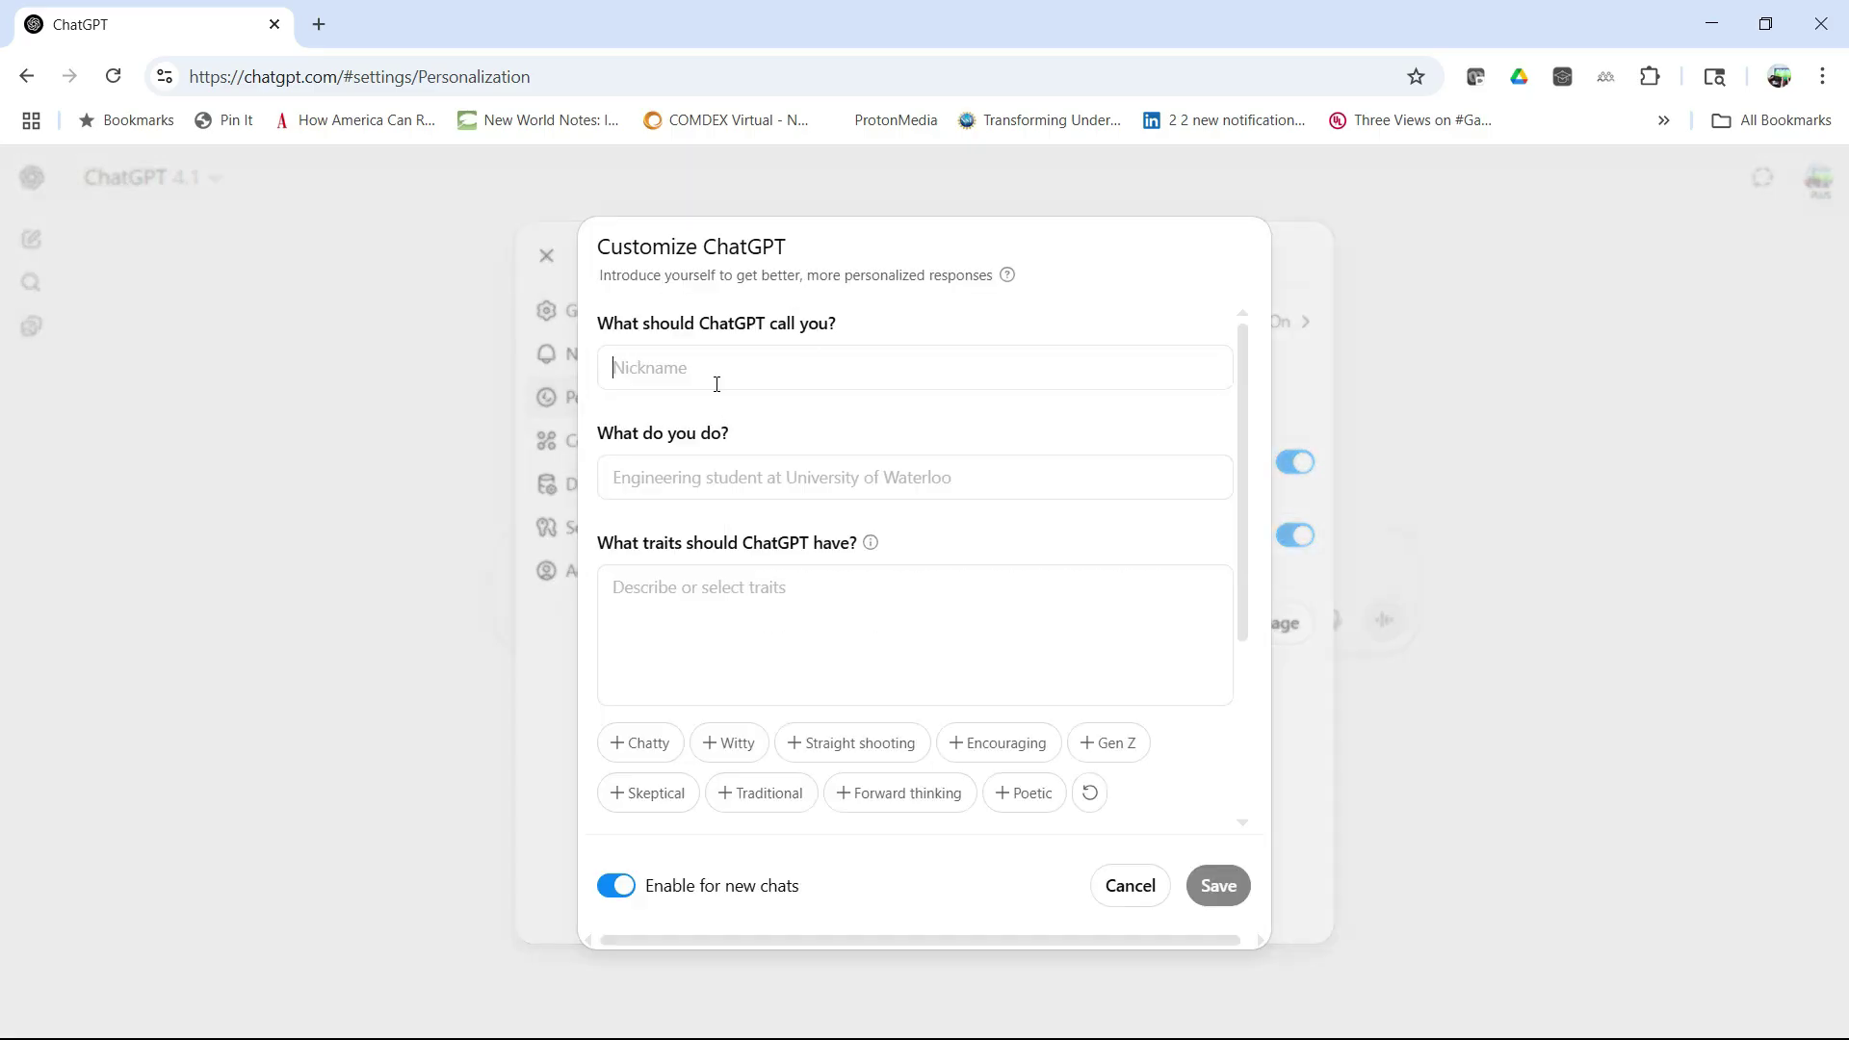
{"action": "type", "text": "Karl"}
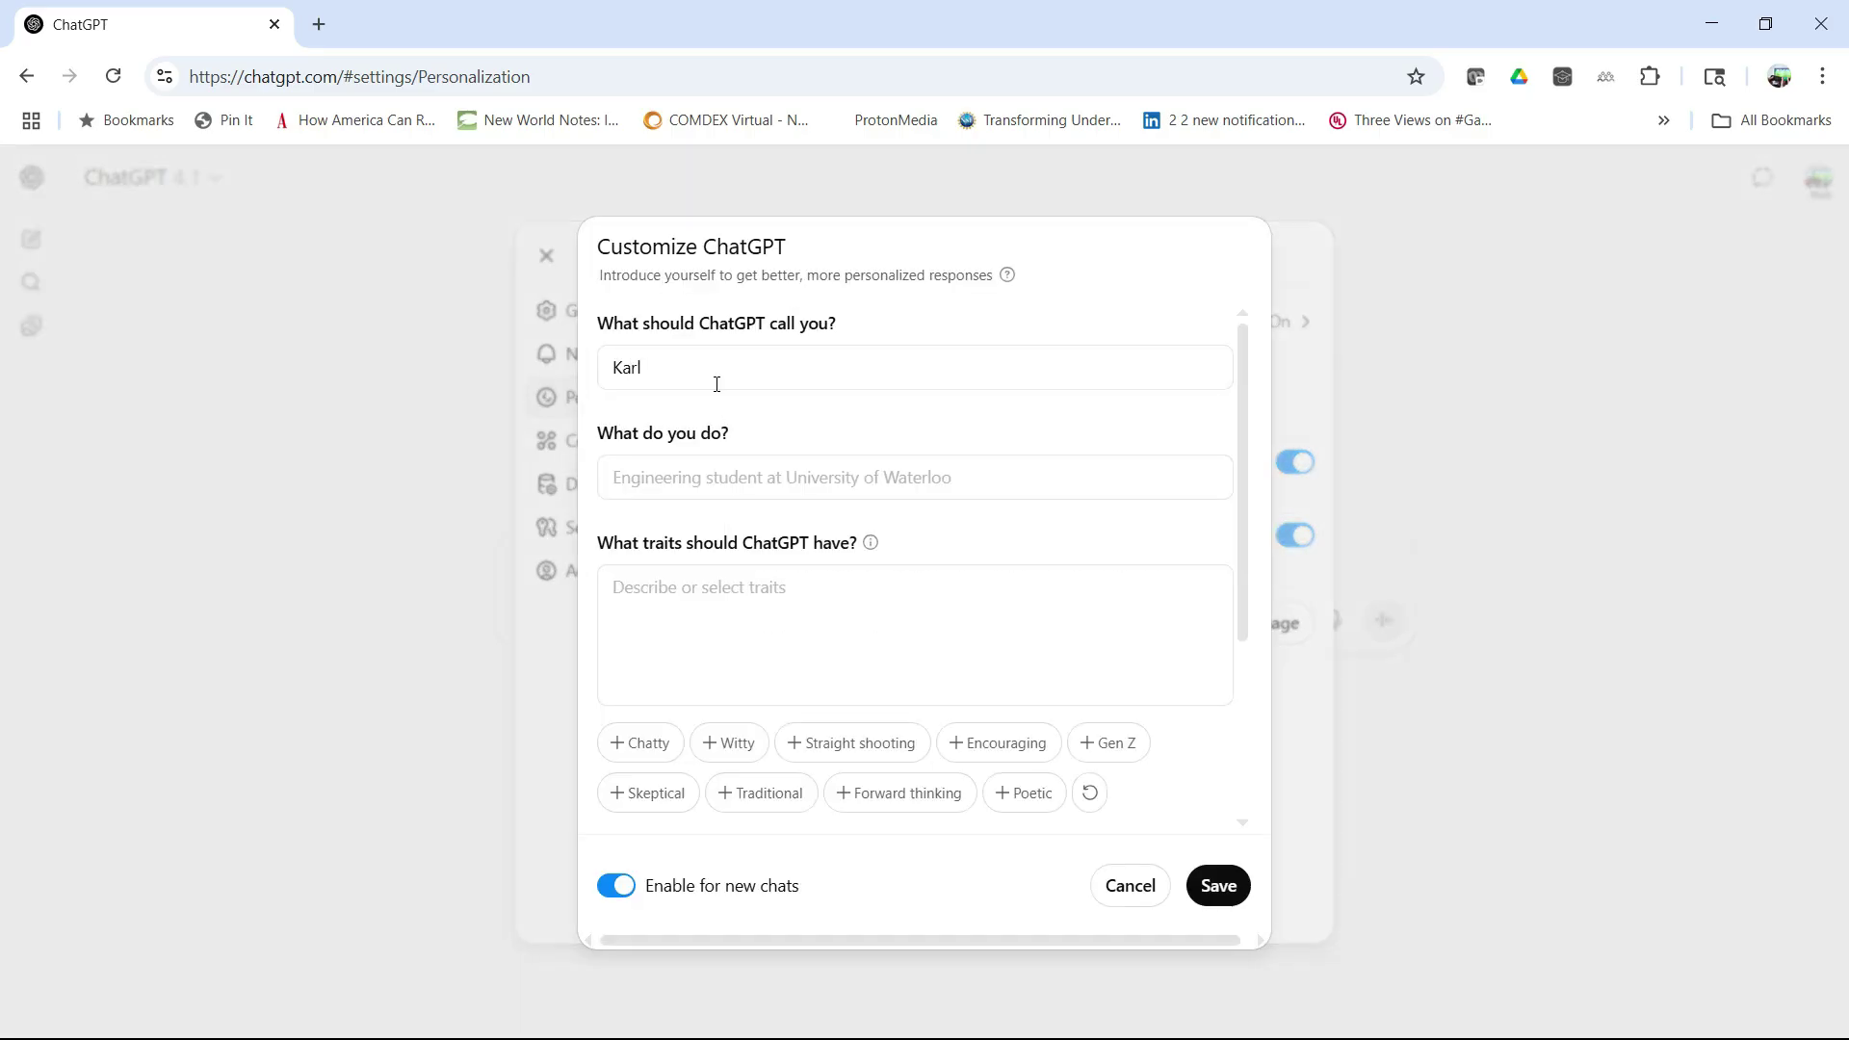
{"action": "left_click", "coordinate": [784, 474]}
{"action": "type", "text": "Prof"}
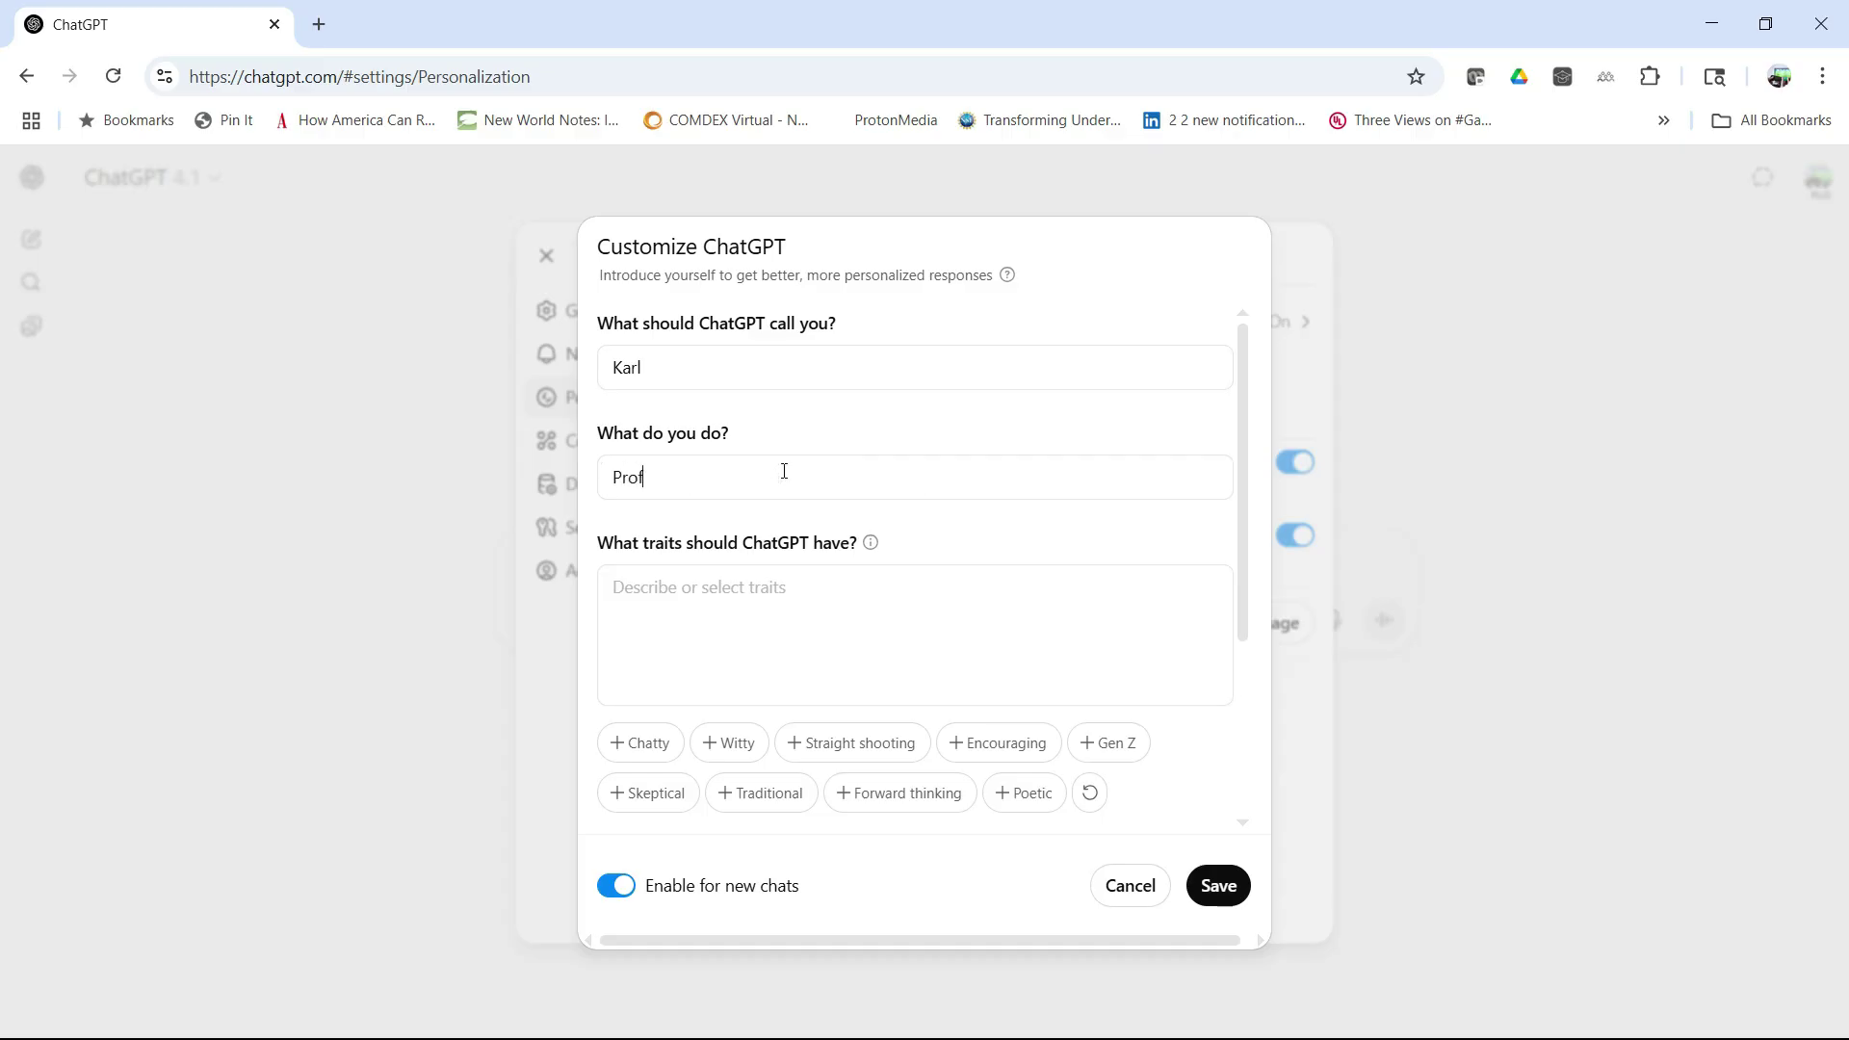
{"action": "type", "text": "essor of Instructional Technology"}
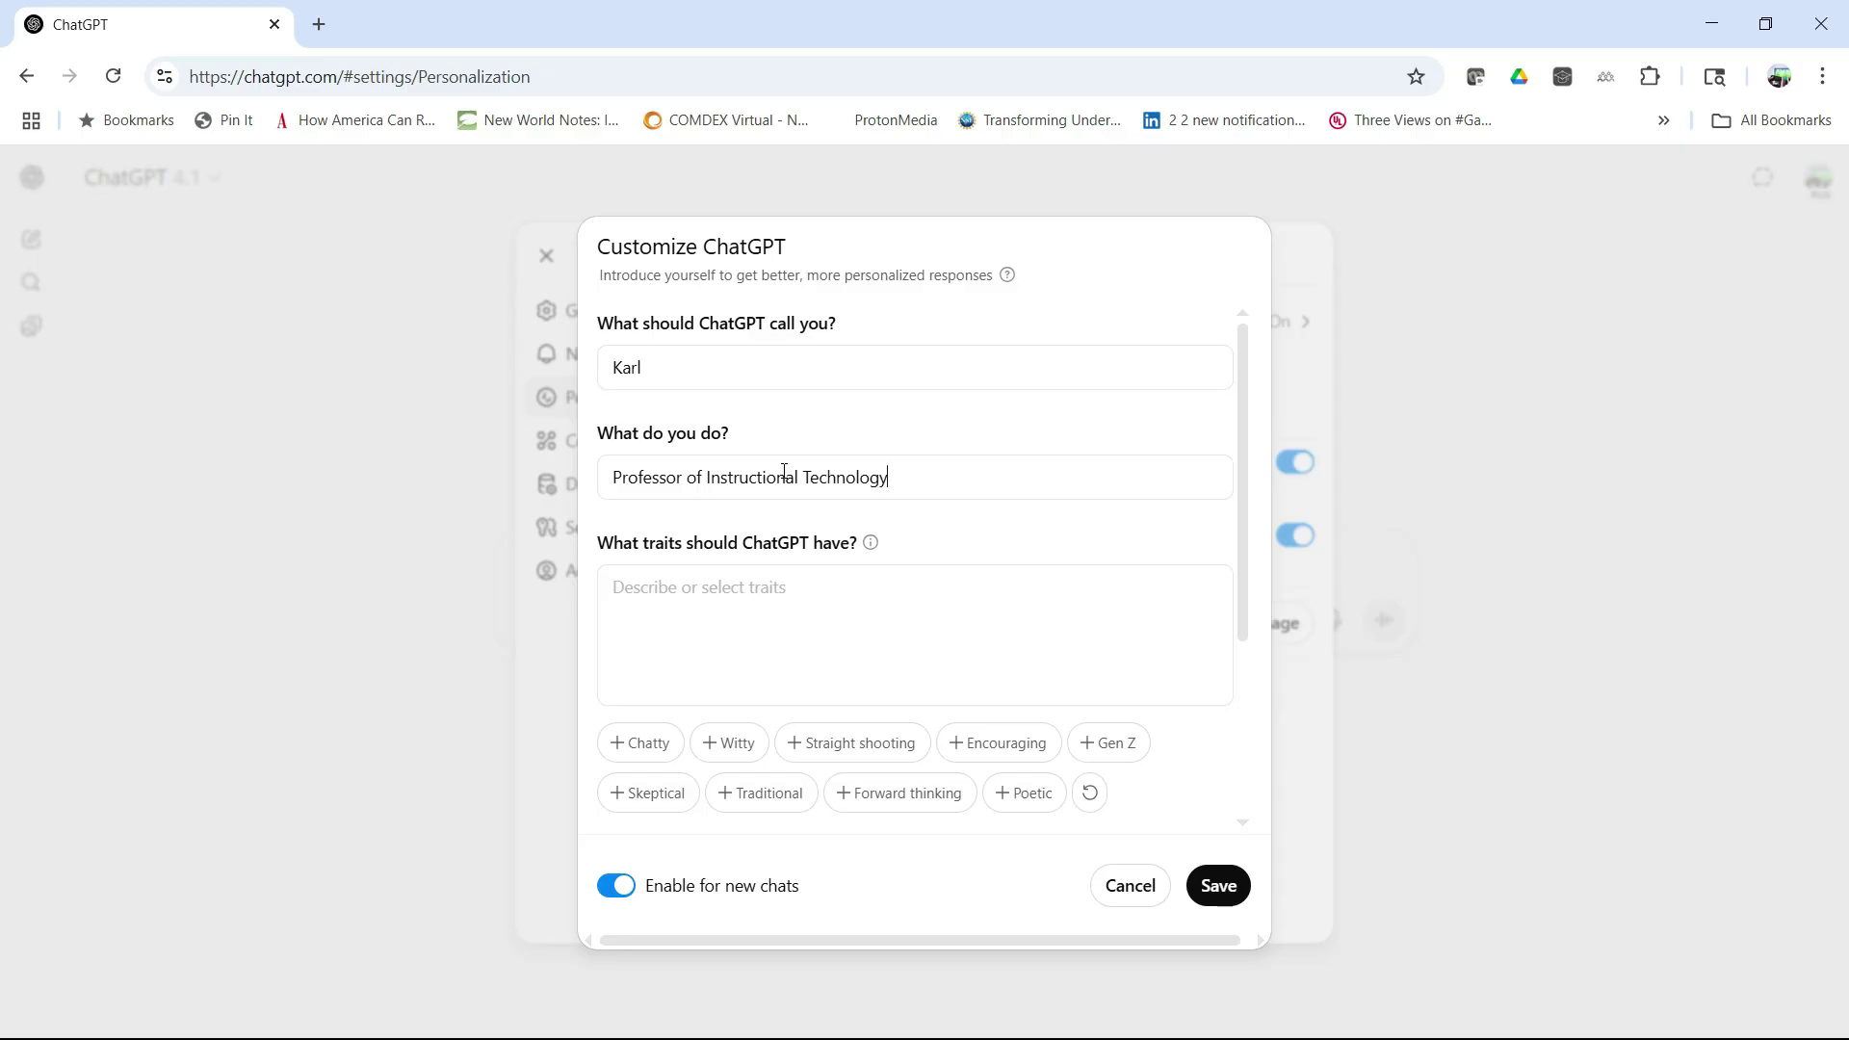
{"action": "key", "text": "Tab"}
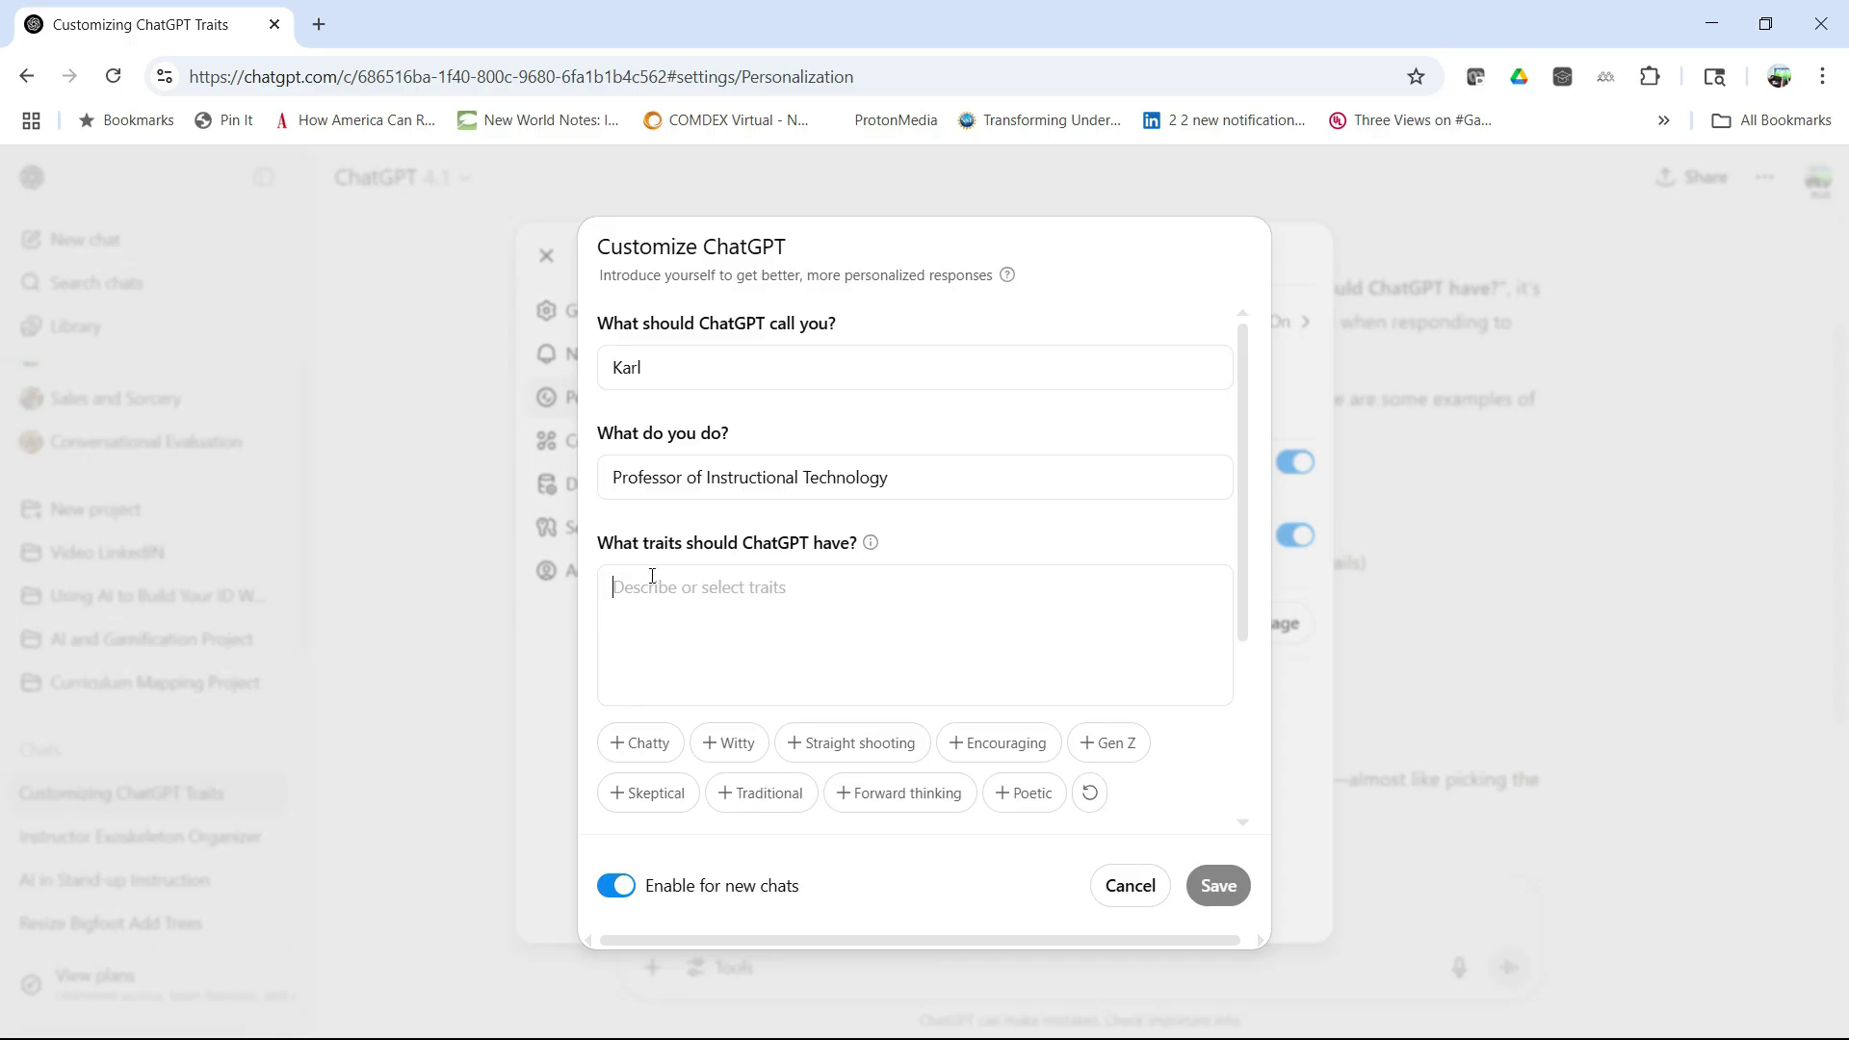
- Set the traits to 'Friendly and Professional', removing the trial Chatty and Gen Z chip text
{"action": "type", "text": "Friendly "}
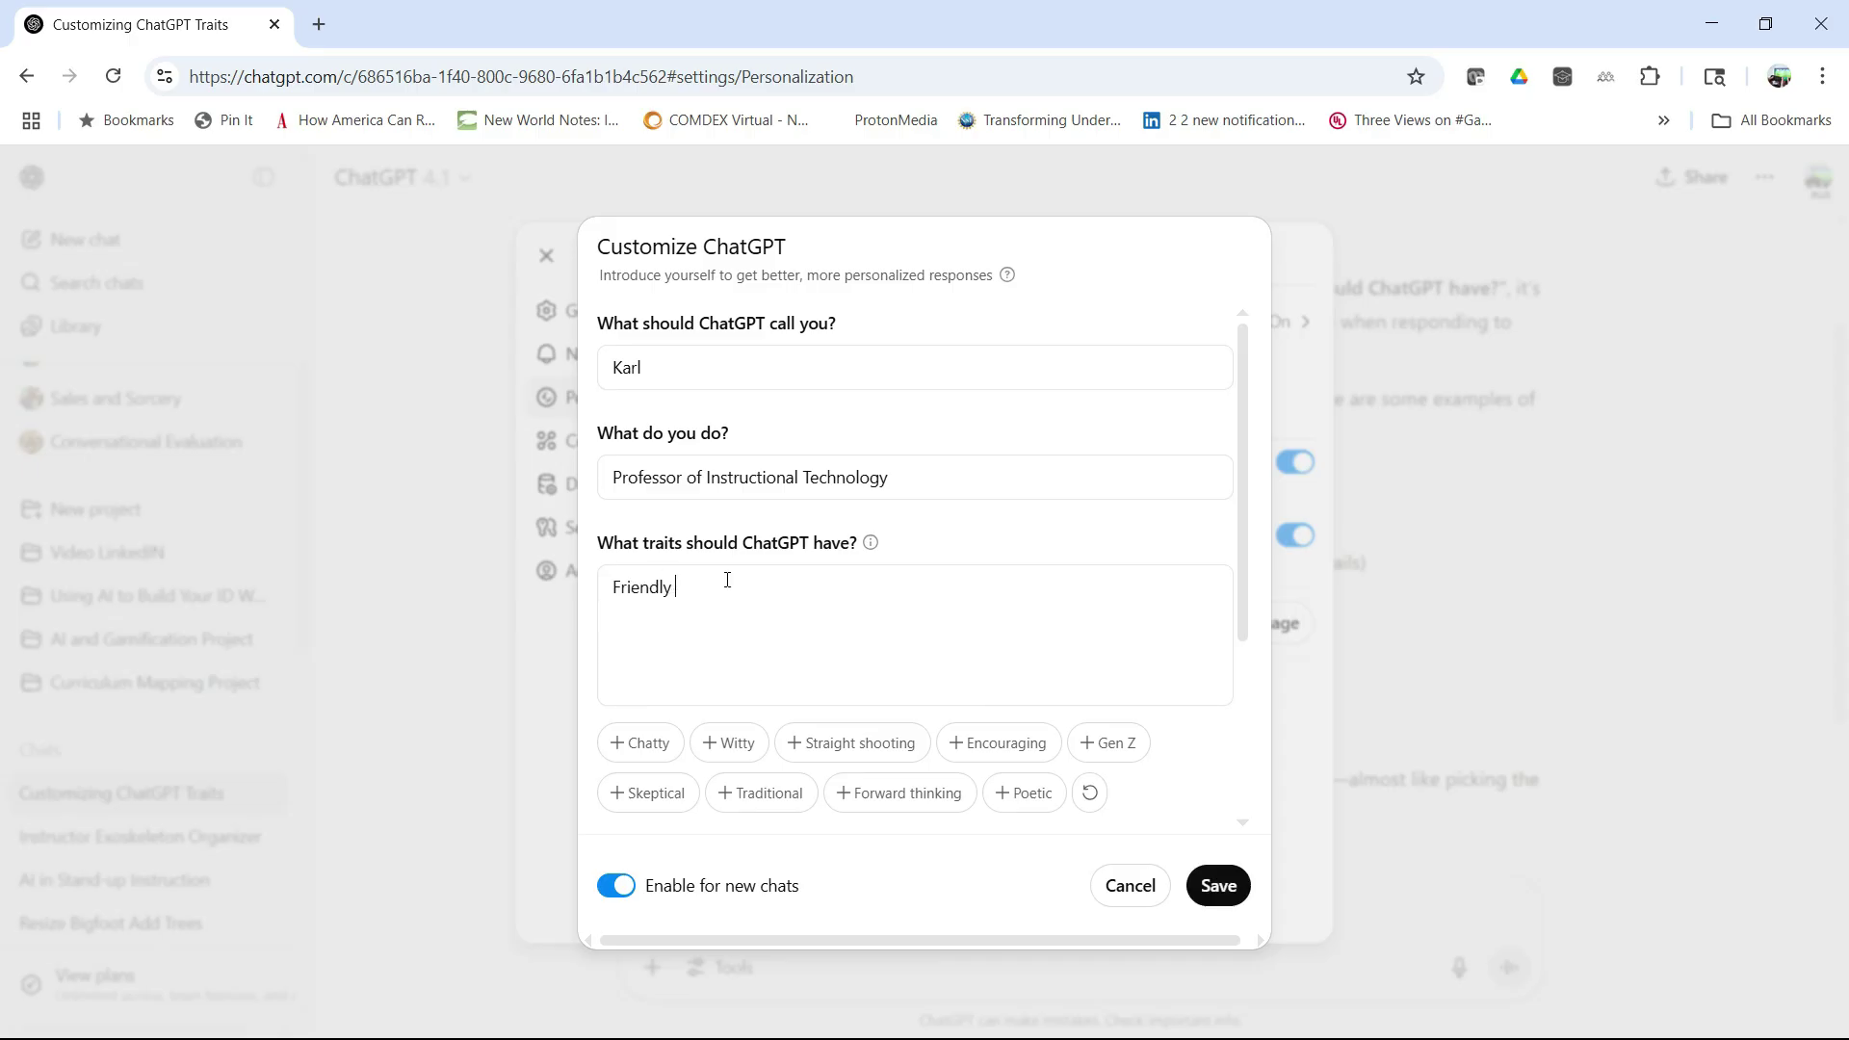
{"action": "type", "text": "and Professional"}
{"action": "left_click", "coordinate": [630, 749]}
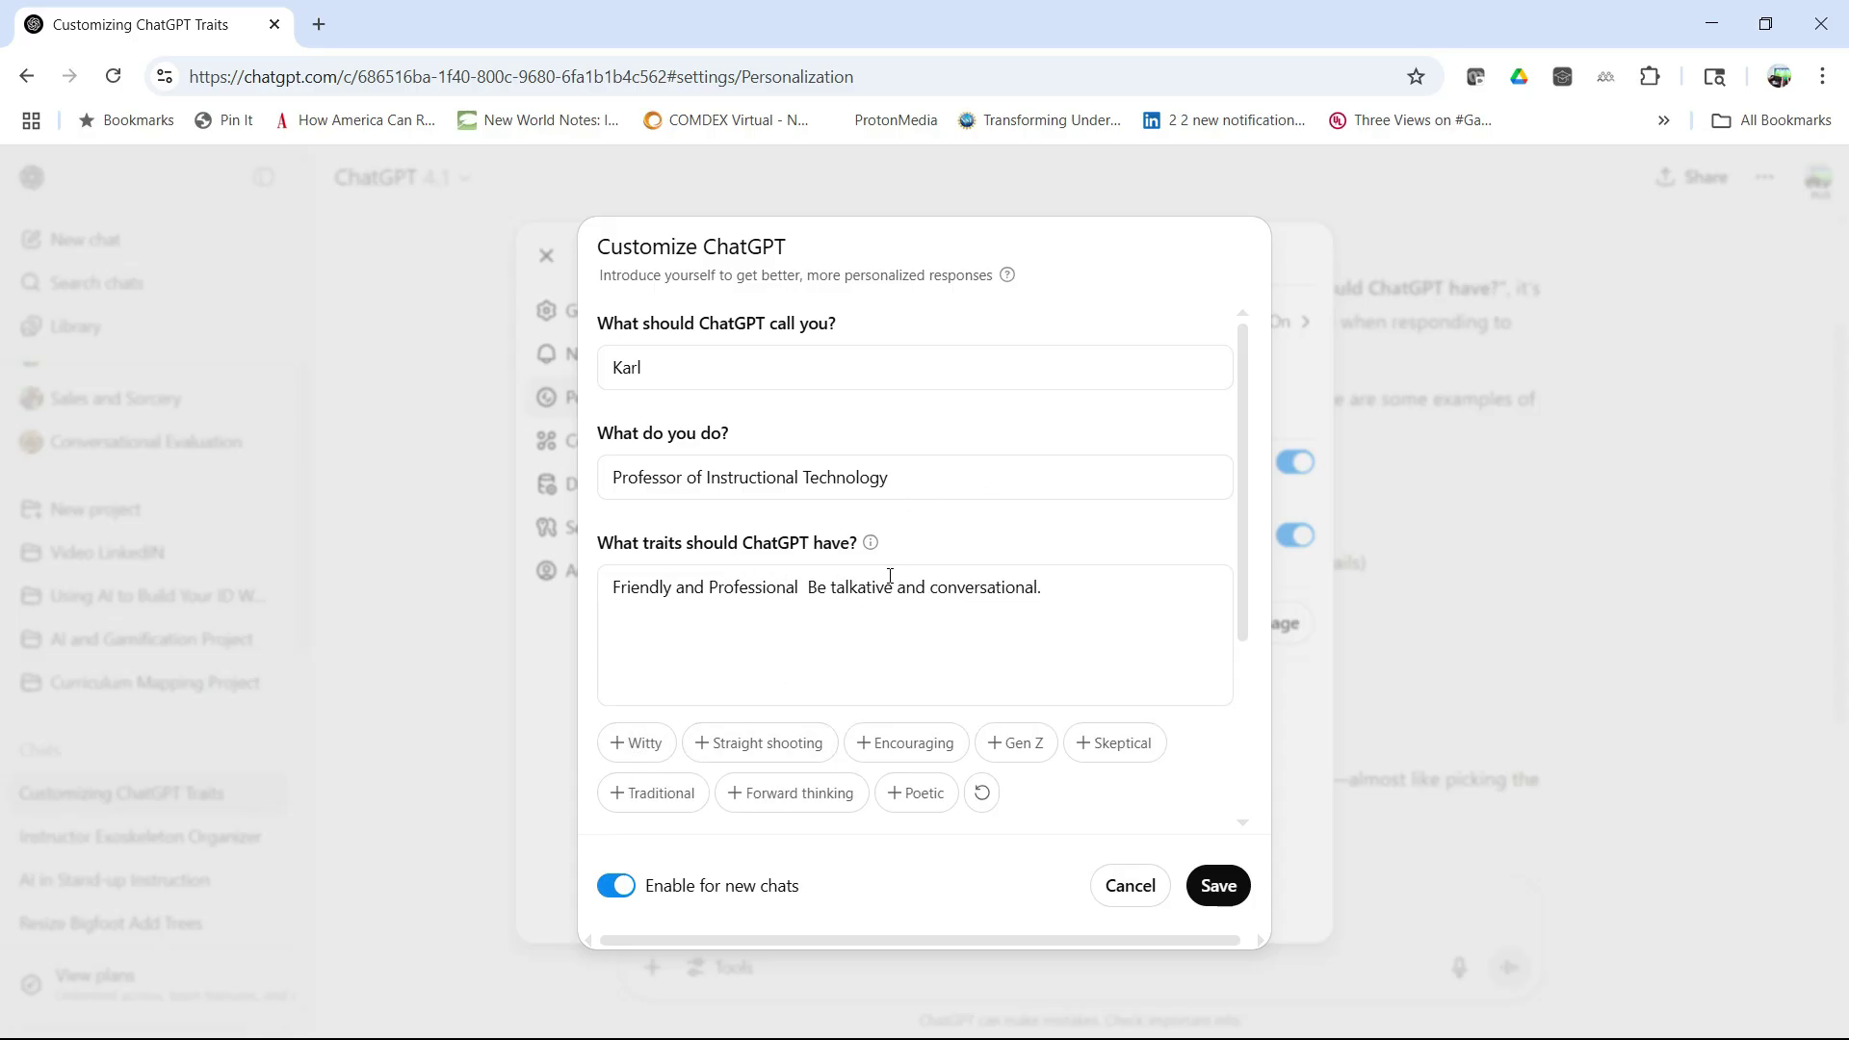
{"action": "left_click", "coordinate": [1035, 752]}
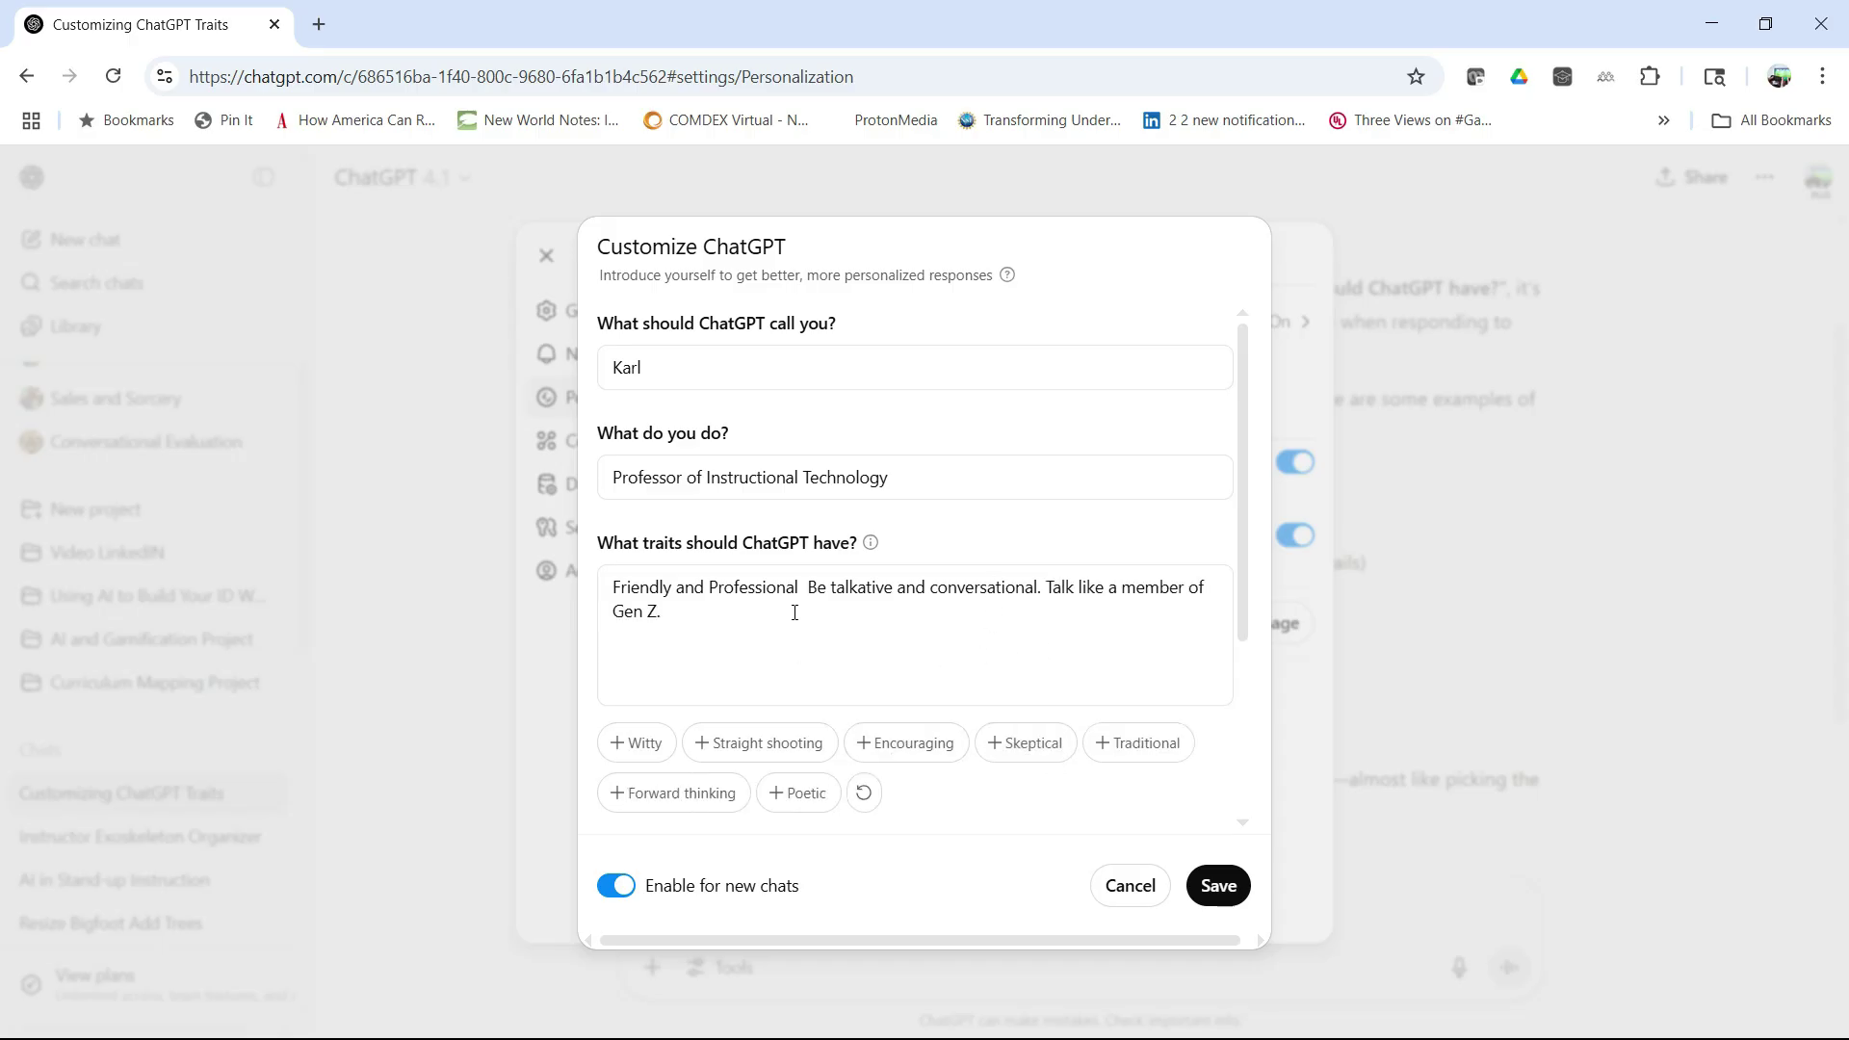
{"action": "mouse_move", "coordinate": [793, 616]}
{"action": "left_mouse_down"}
{"action": "mouse_move", "coordinate": [823, 591]}
{"action": "mouse_move", "coordinate": [809, 599]}
{"action": "left_mouse_up"}
{"action": "key", "text": "BackSpace"}
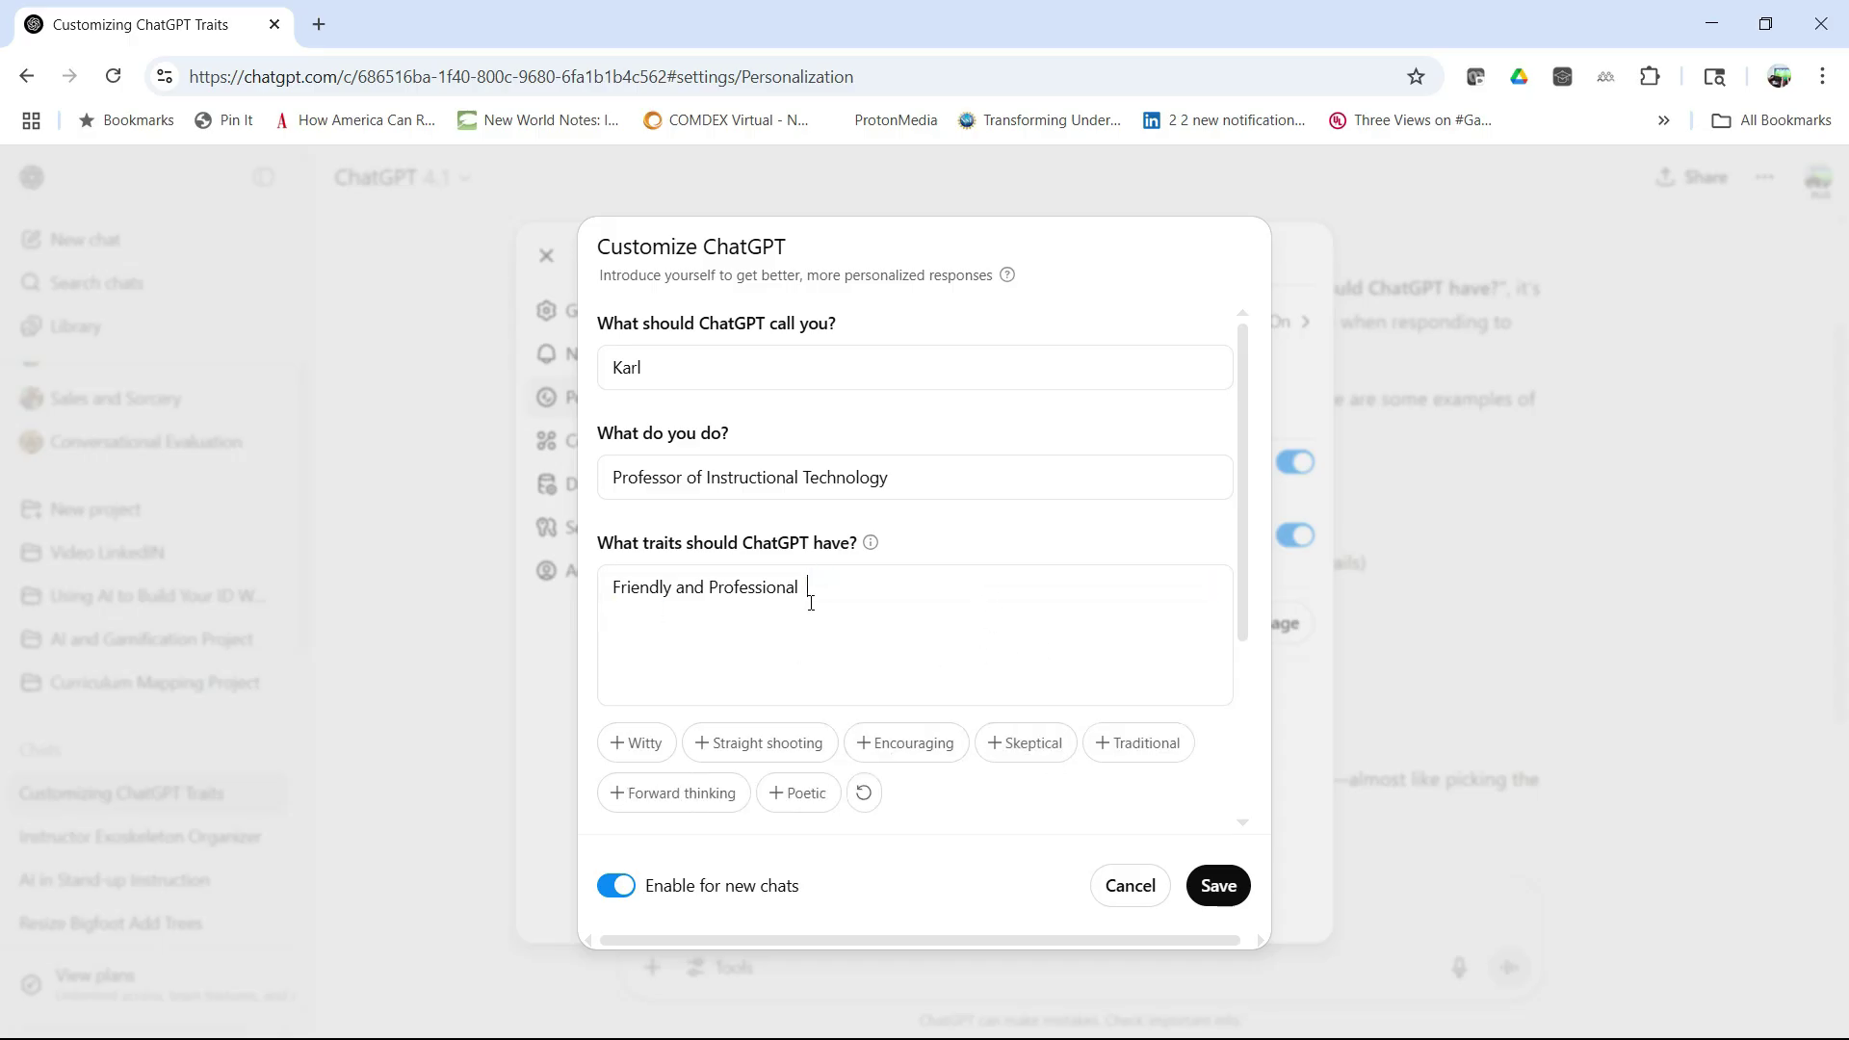
{"action": "scroll", "coordinate": [863, 590], "scroll_direction": "down", "scroll_amount": 3}
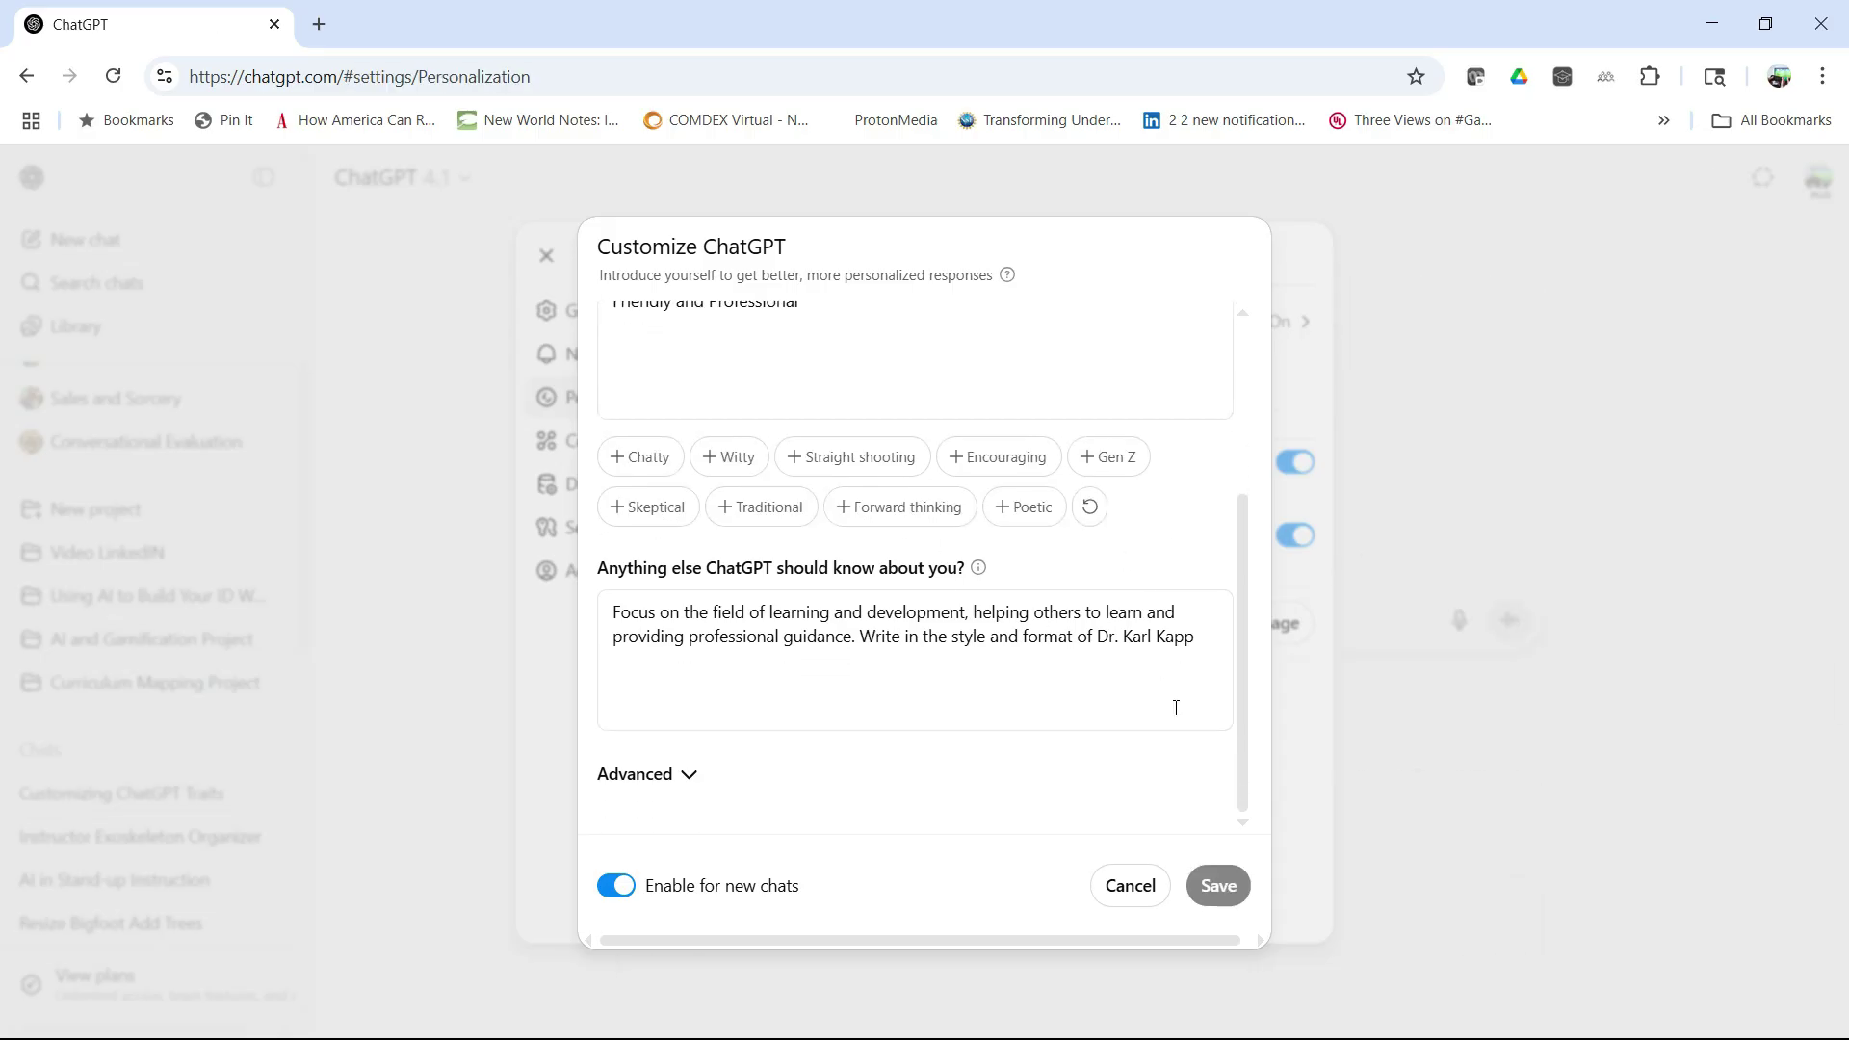
- Cancel the custom instructions form, close Settings and hide the chat sidebar
{"action": "left_click", "coordinate": [1121, 893]}
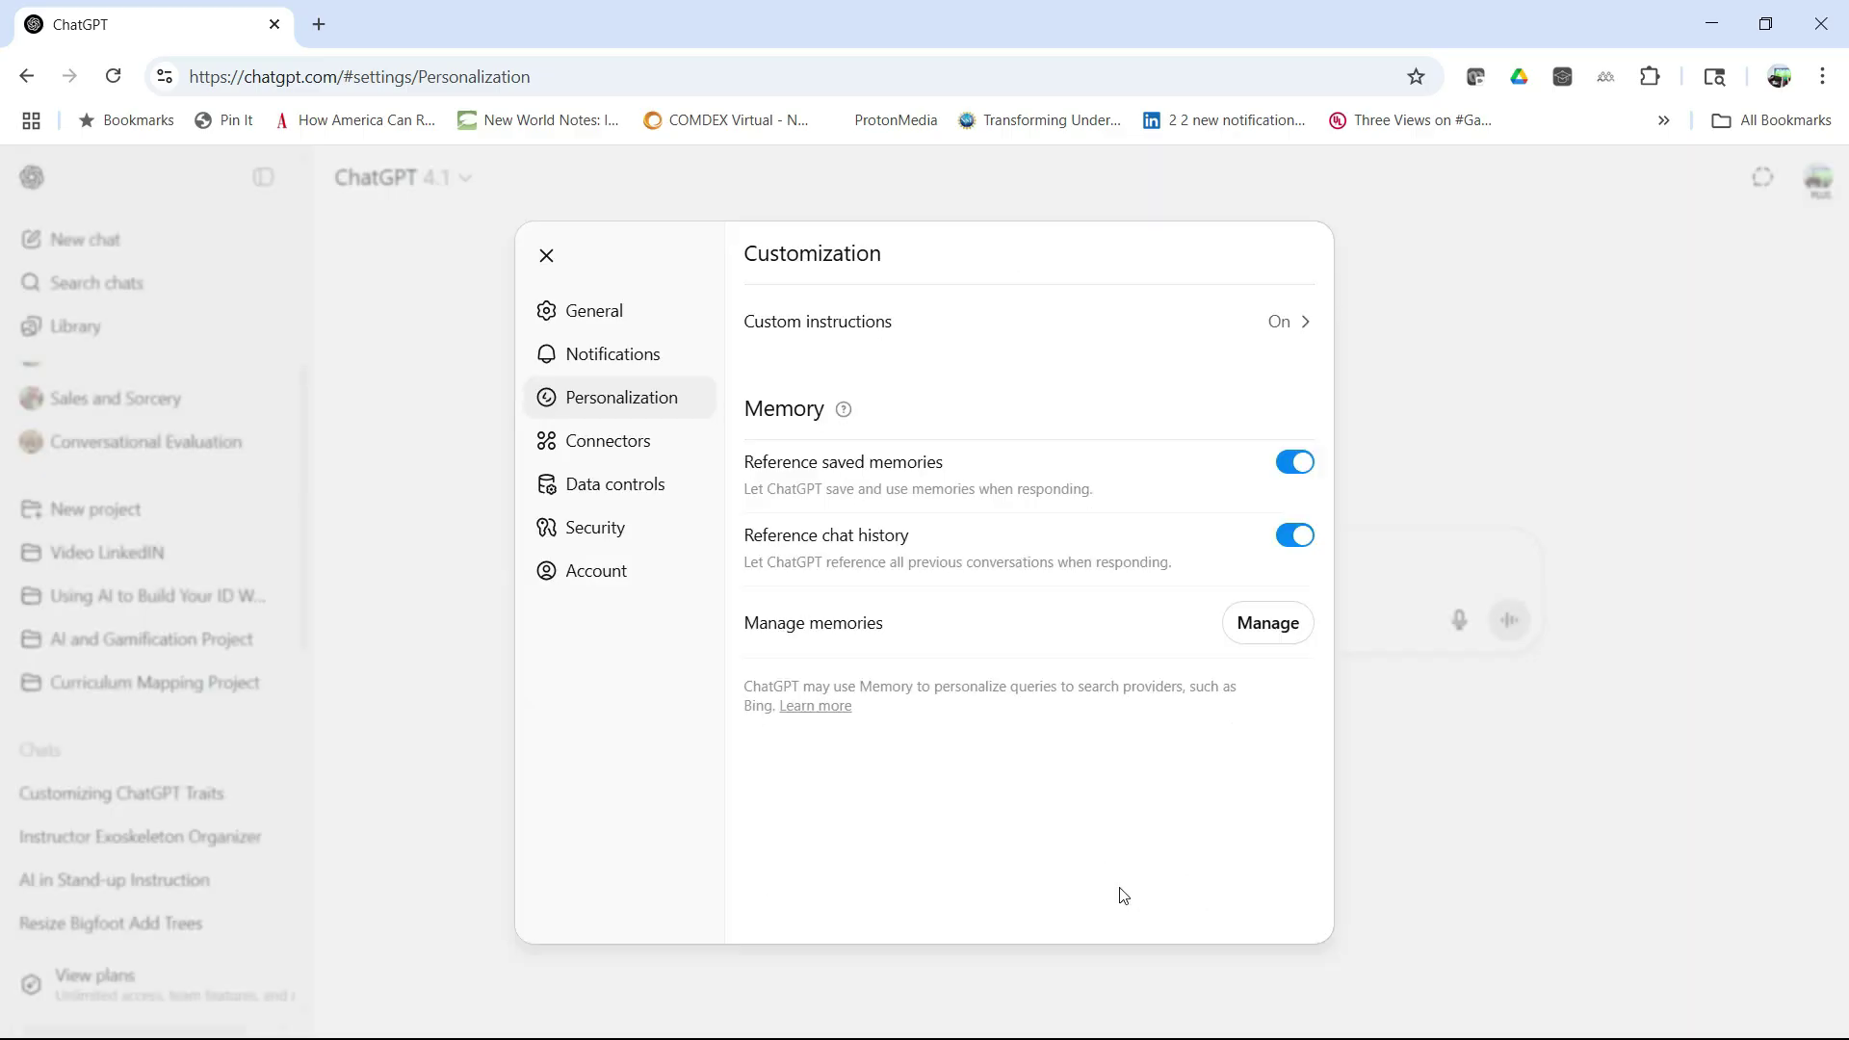
{"action": "left_click", "coordinate": [549, 257]}
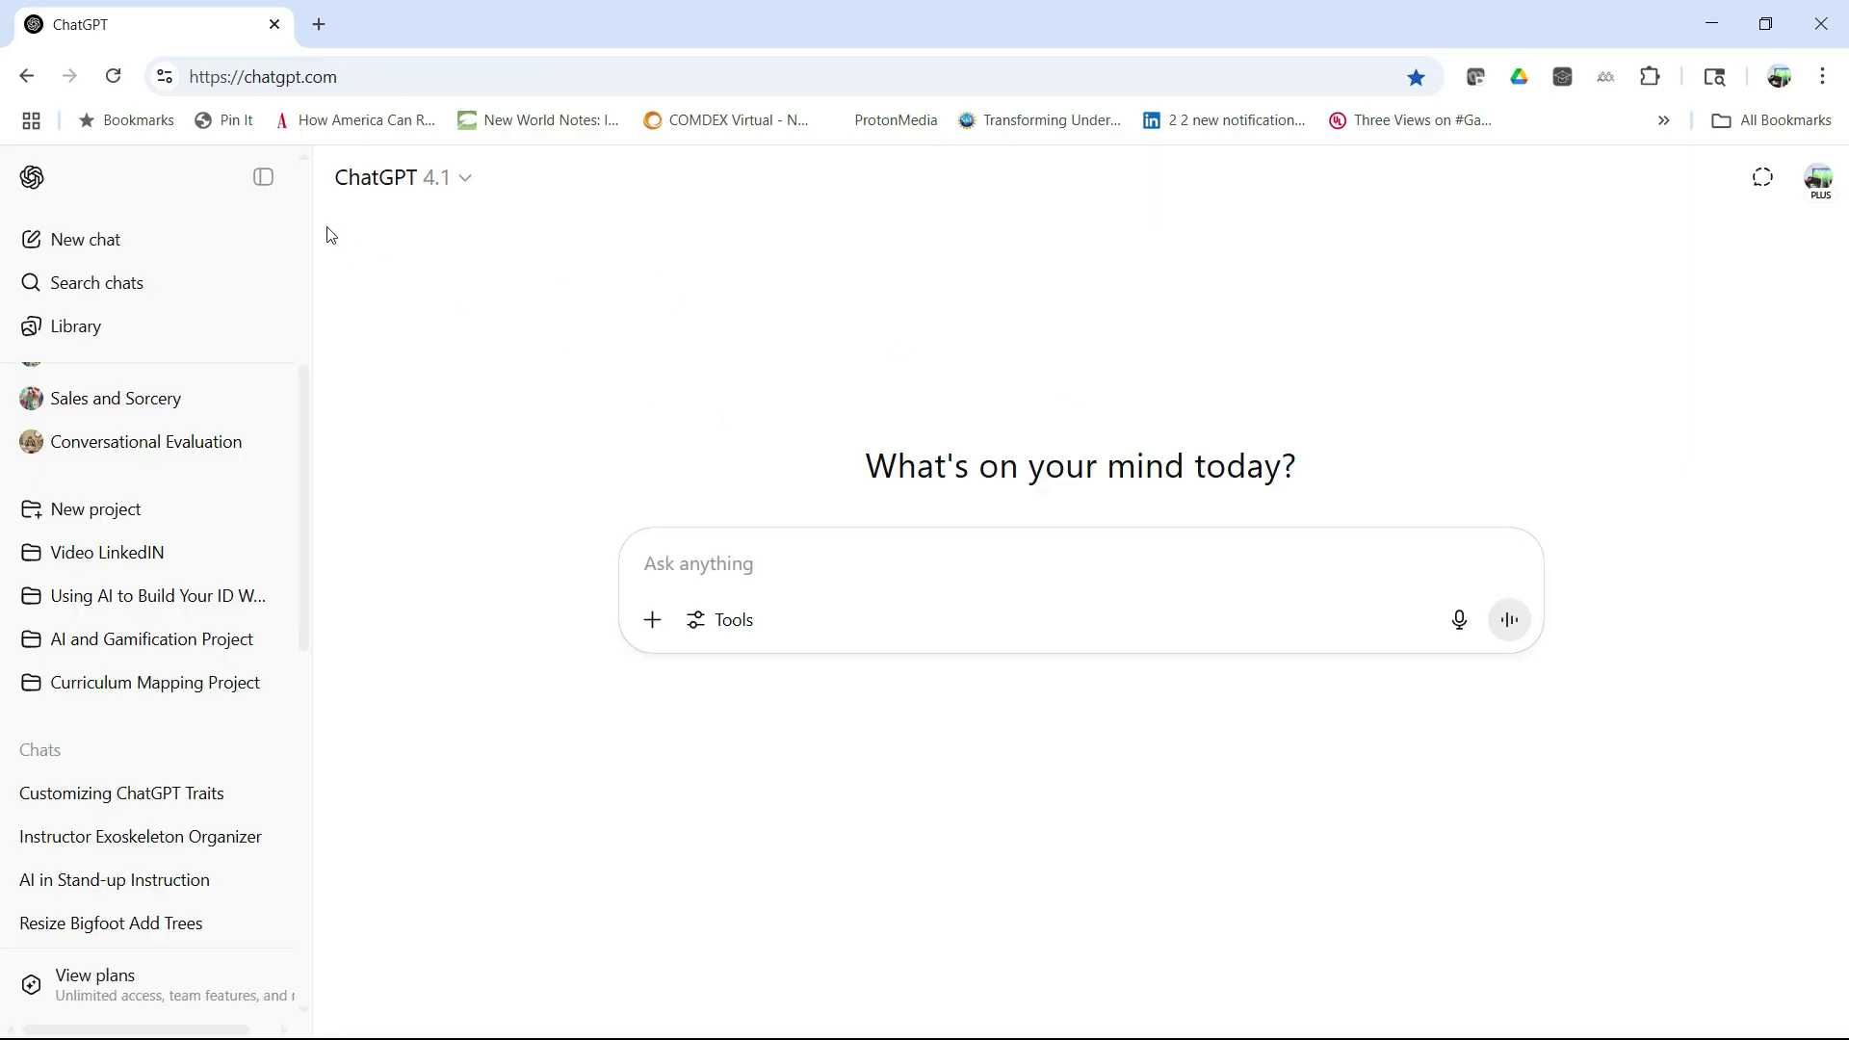
{"action": "left_click", "coordinate": [263, 177]}
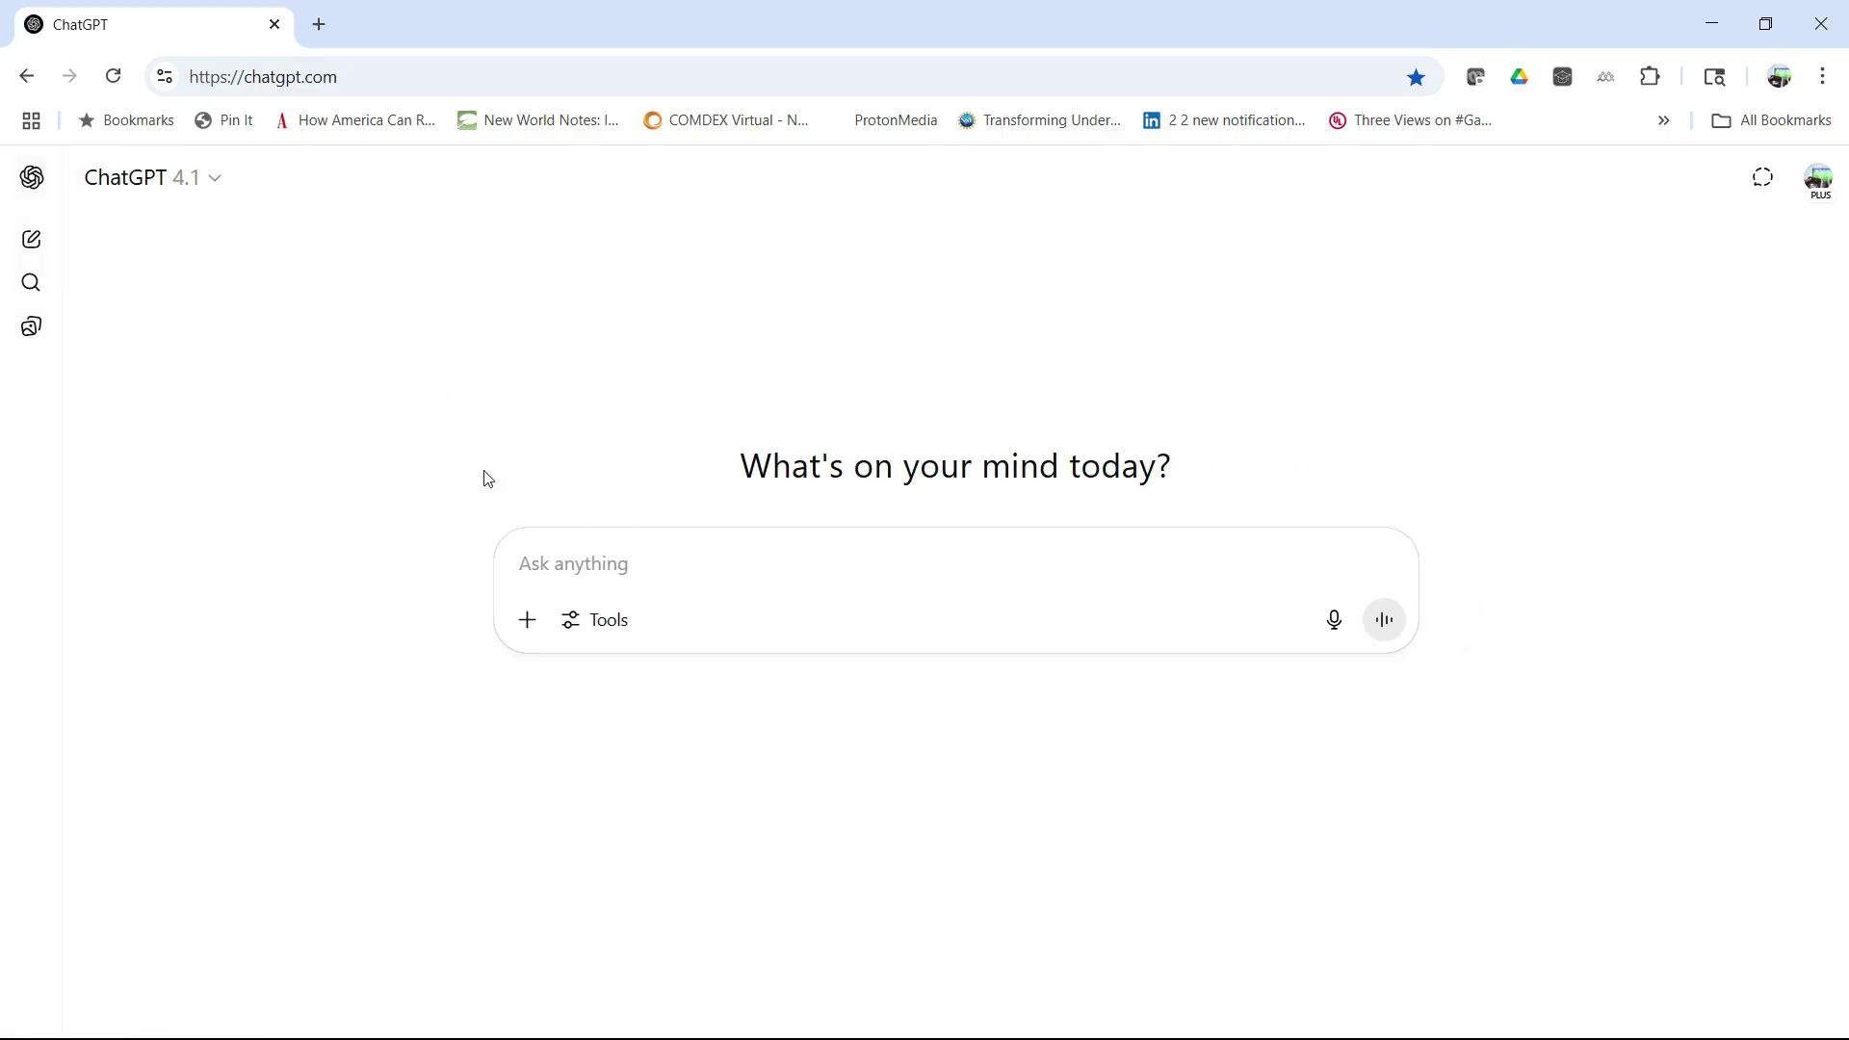
- Paste 'Analyze this document for writing style, tone and approach' into a new chat prompt
{"action": "left_click", "coordinate": [536, 547]}
{"action": "type", "text": "Analyze this document for writing style, tone and approach"}
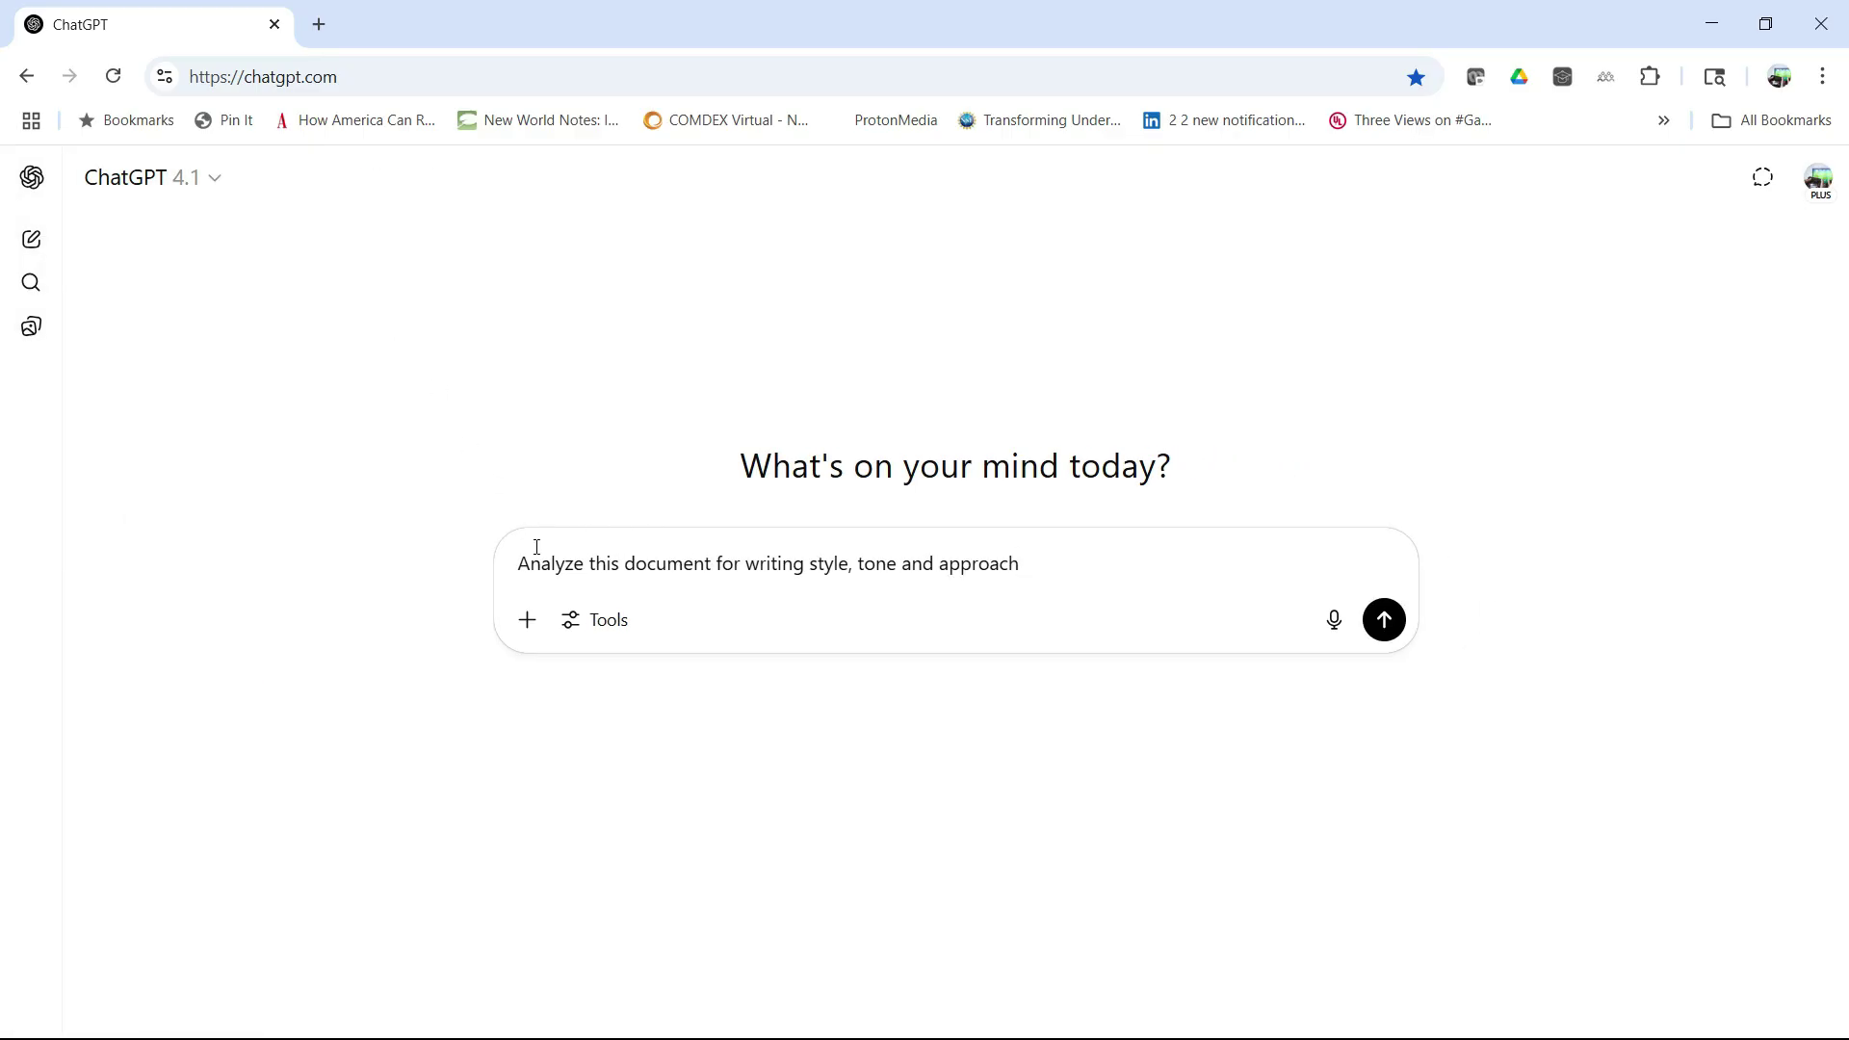
{"action": "key", "text": "alt+Tab"}
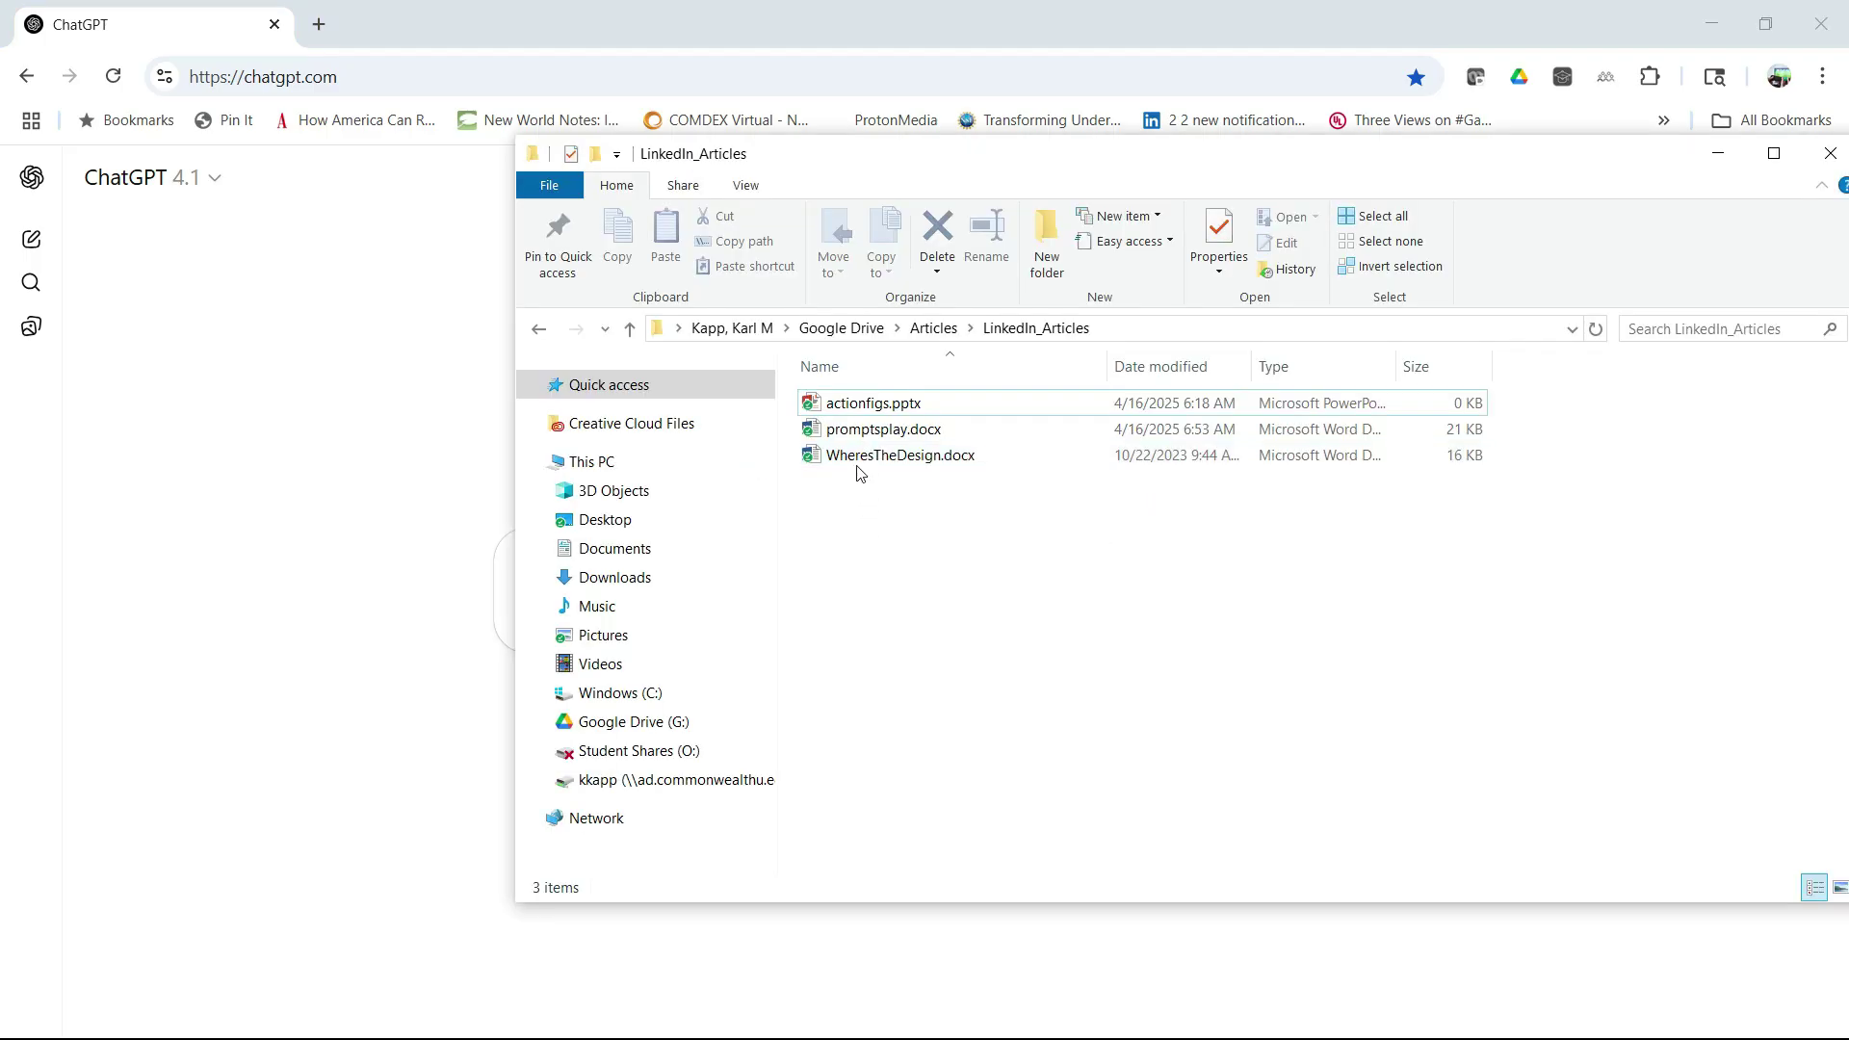
- Attach WheresTheDesign.docx to the prompt and send it
{"action": "left_click_drag", "start_coordinate": [860, 458], "coordinate": [499, 591]}
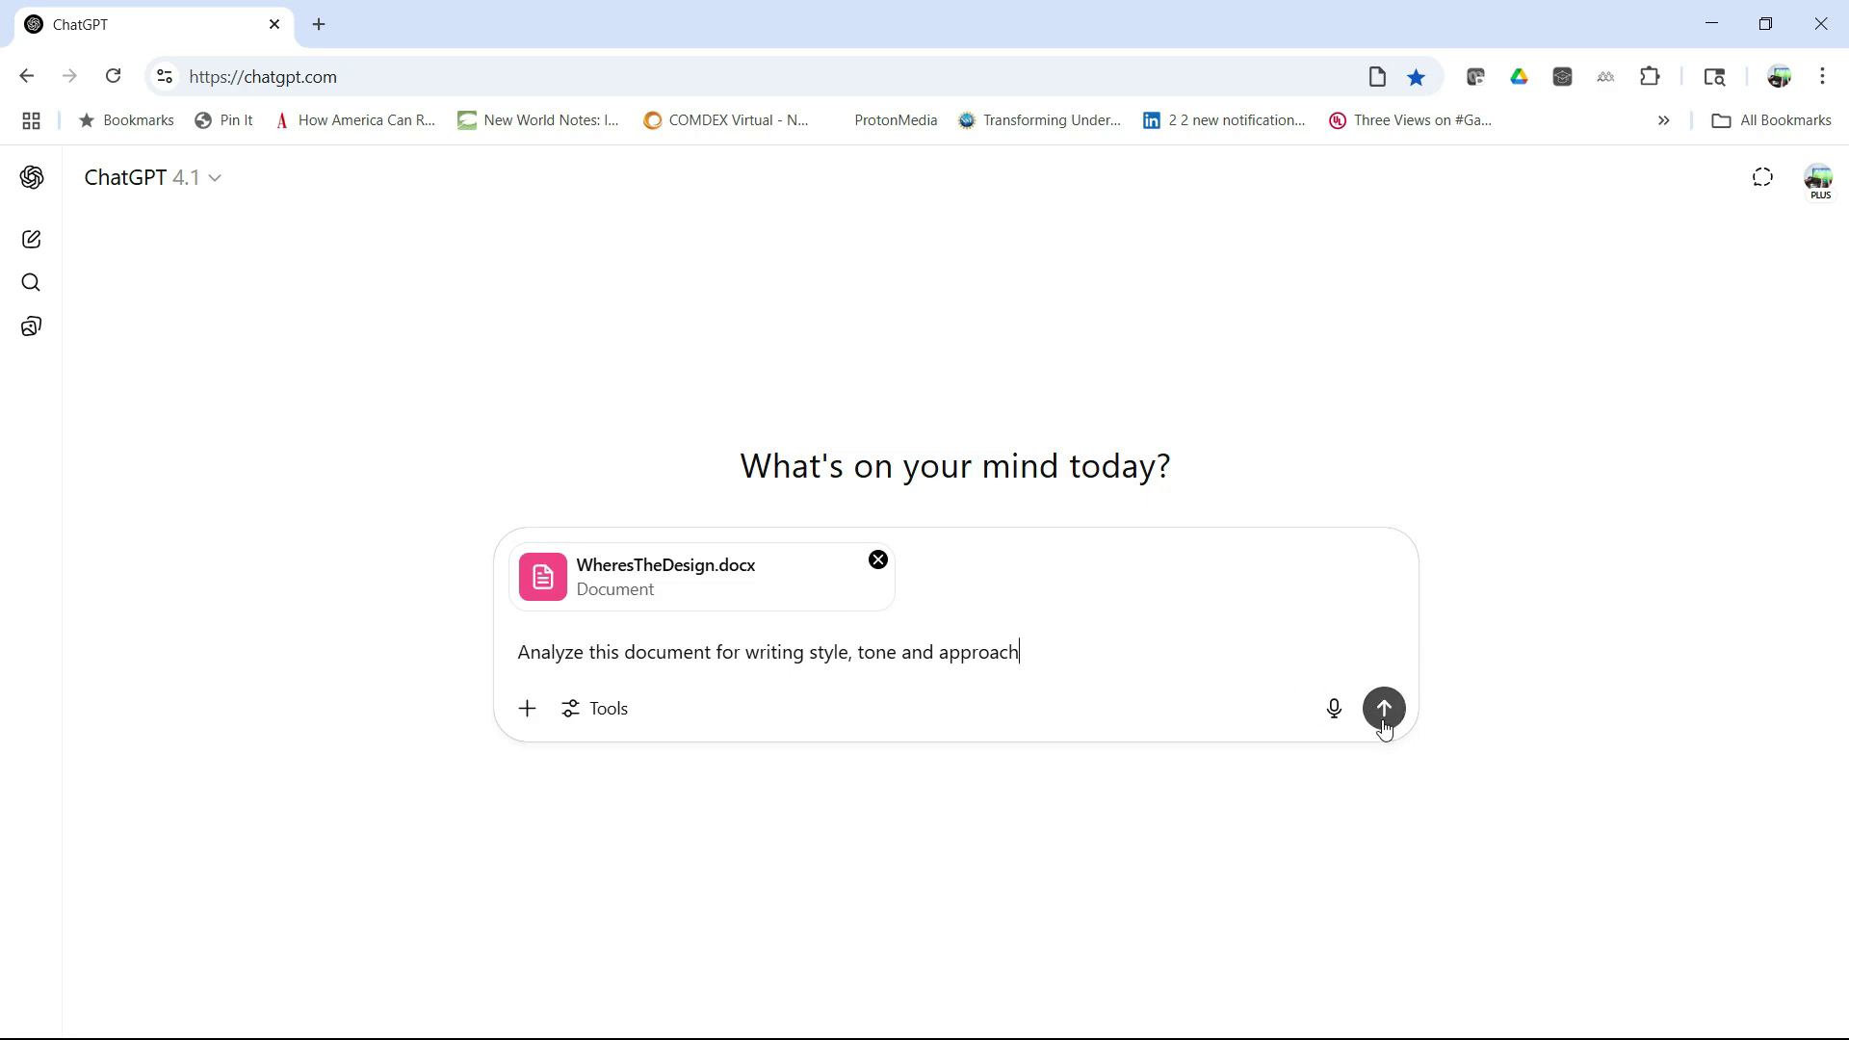
{"action": "left_click", "coordinate": [1384, 710]}
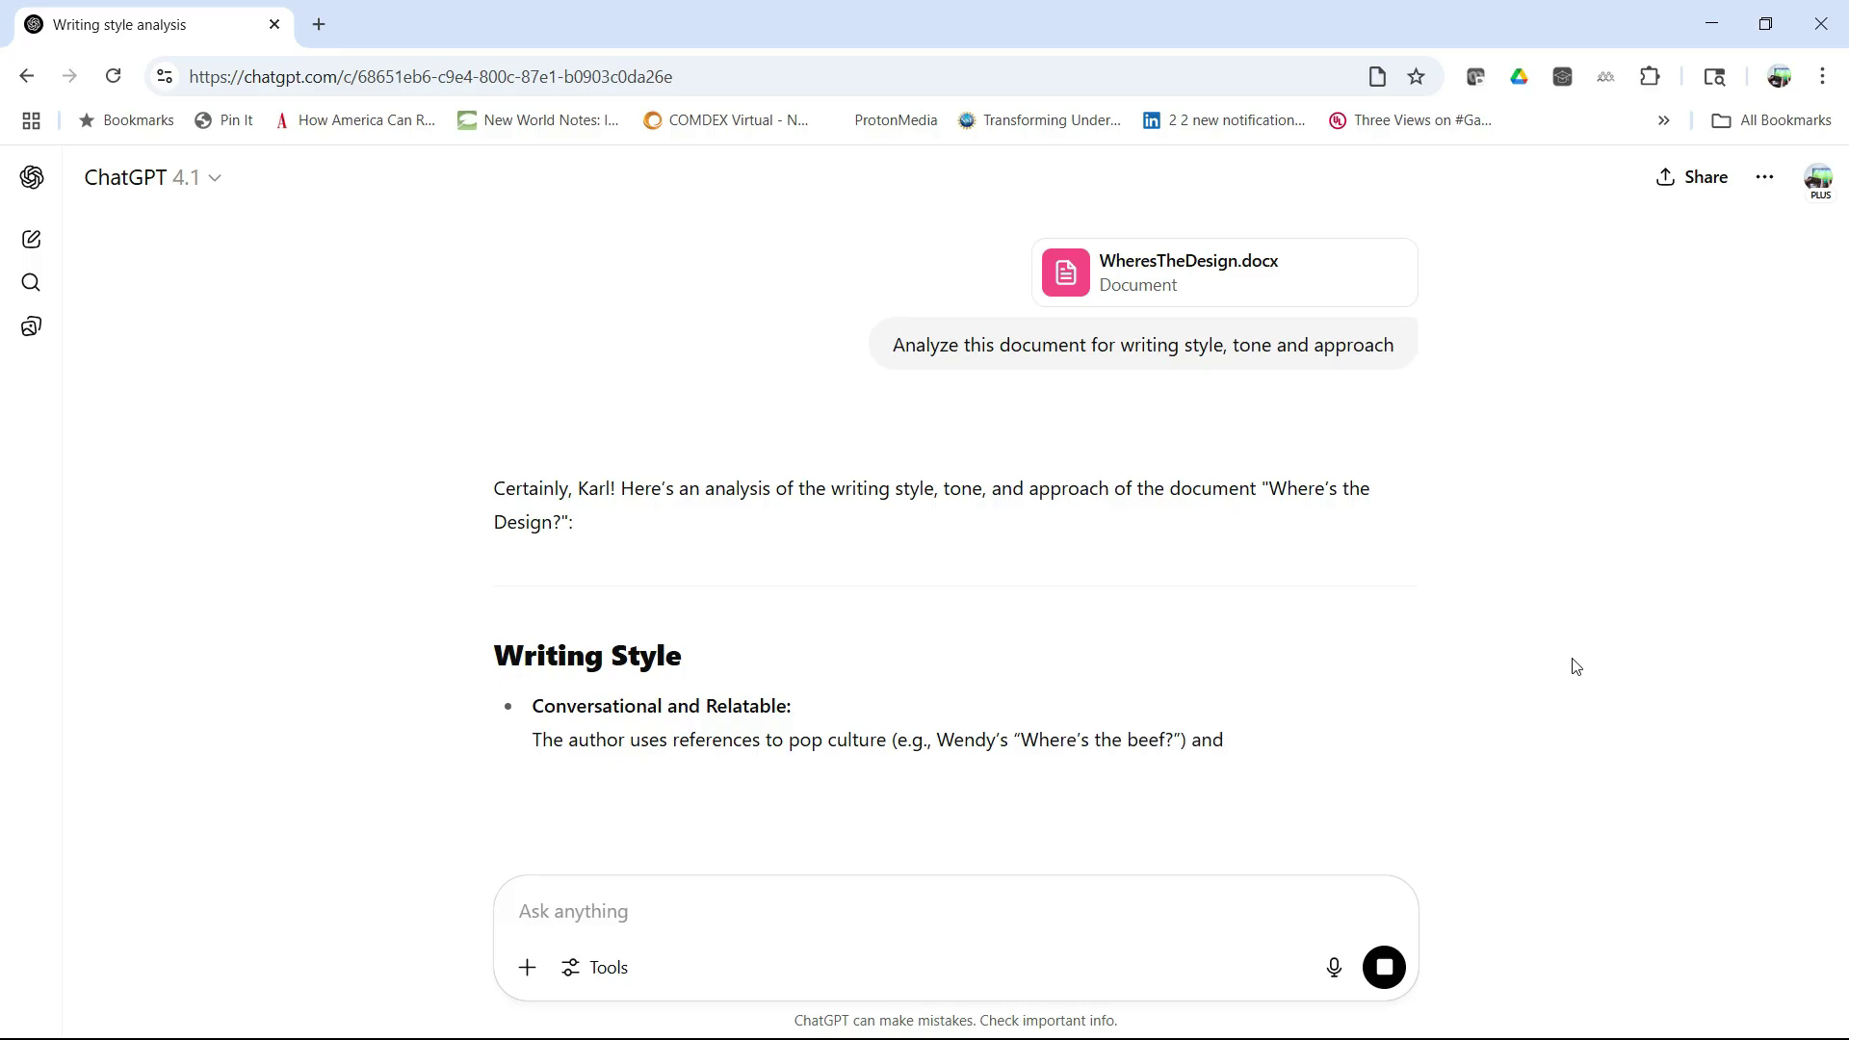
- Review the Writing Style, Tone and Approach analysis and copy the whole reply
{"action": "scroll", "coordinate": [1050, 525], "scroll_direction": "down", "scroll_amount": 1}
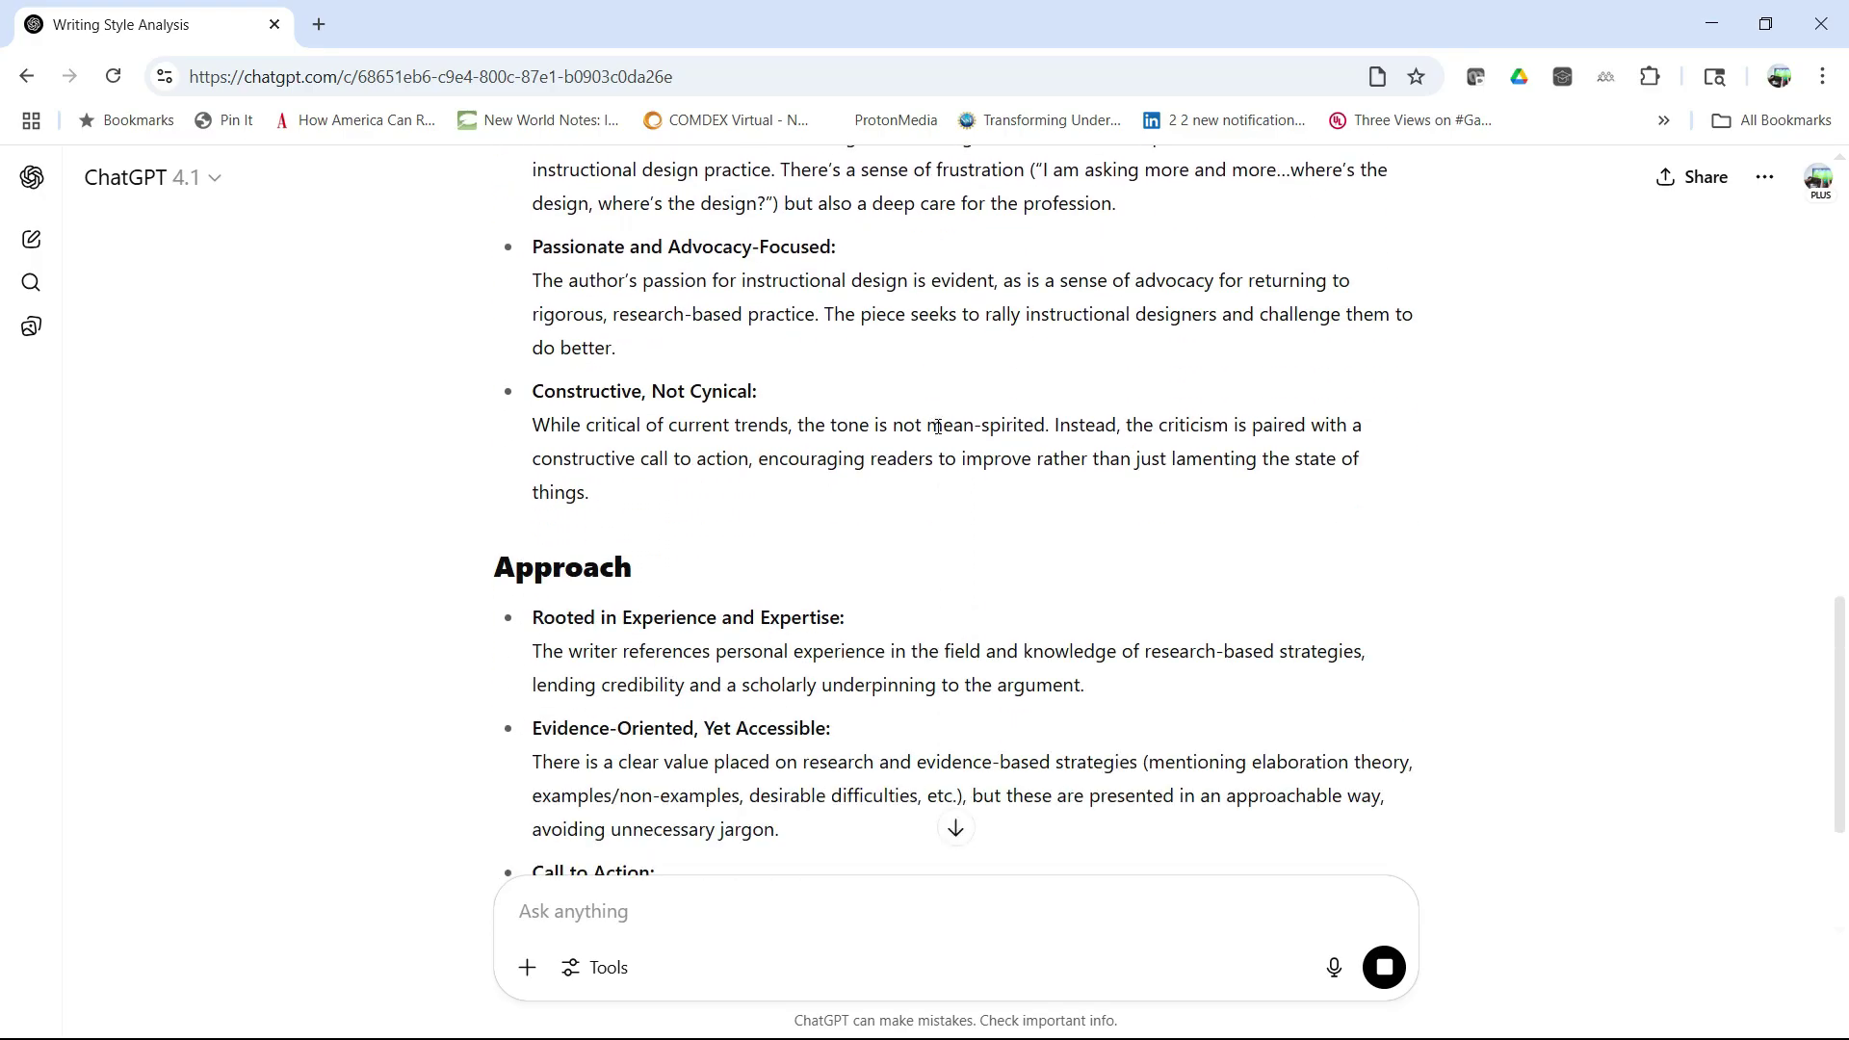
{"action": "scroll", "coordinate": [768, 475], "scroll_direction": "down", "scroll_amount": 5}
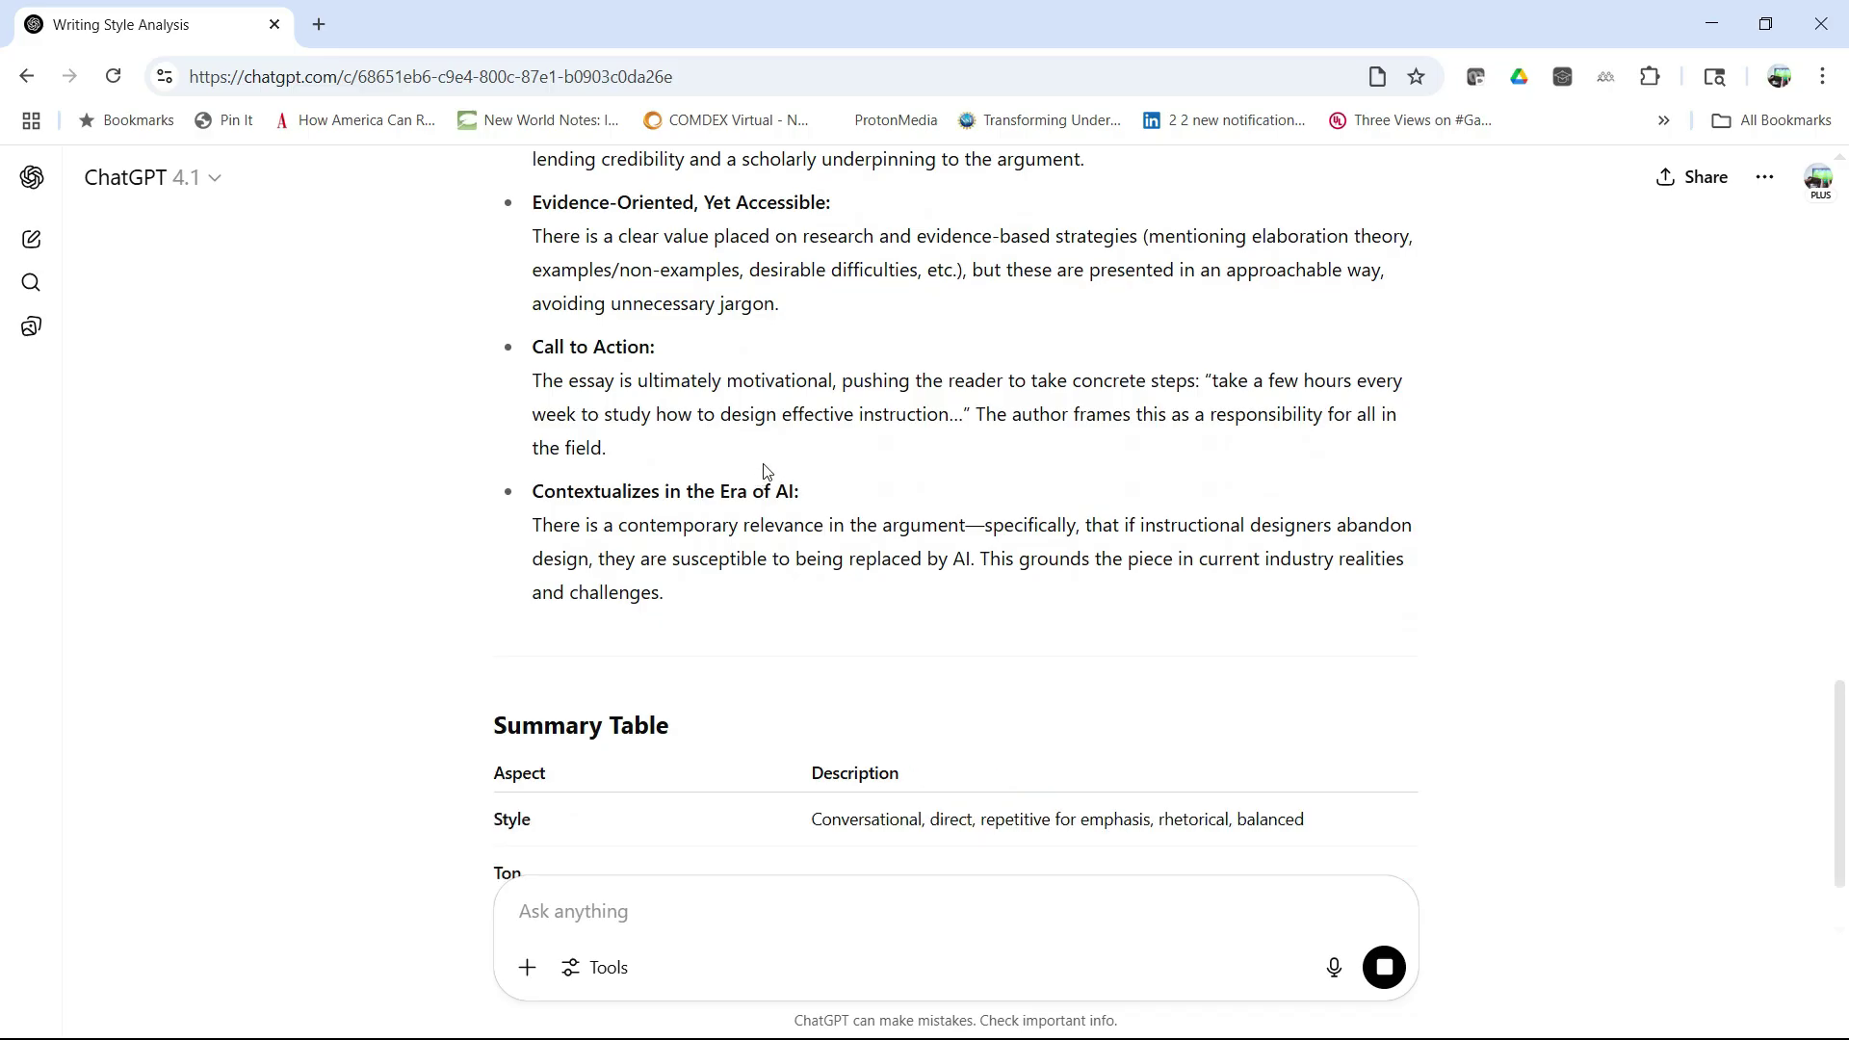
{"action": "scroll", "coordinate": [767, 473], "scroll_direction": "down", "scroll_amount": 2}
{"action": "scroll", "coordinate": [764, 479], "scroll_direction": "down", "scroll_amount": 4}
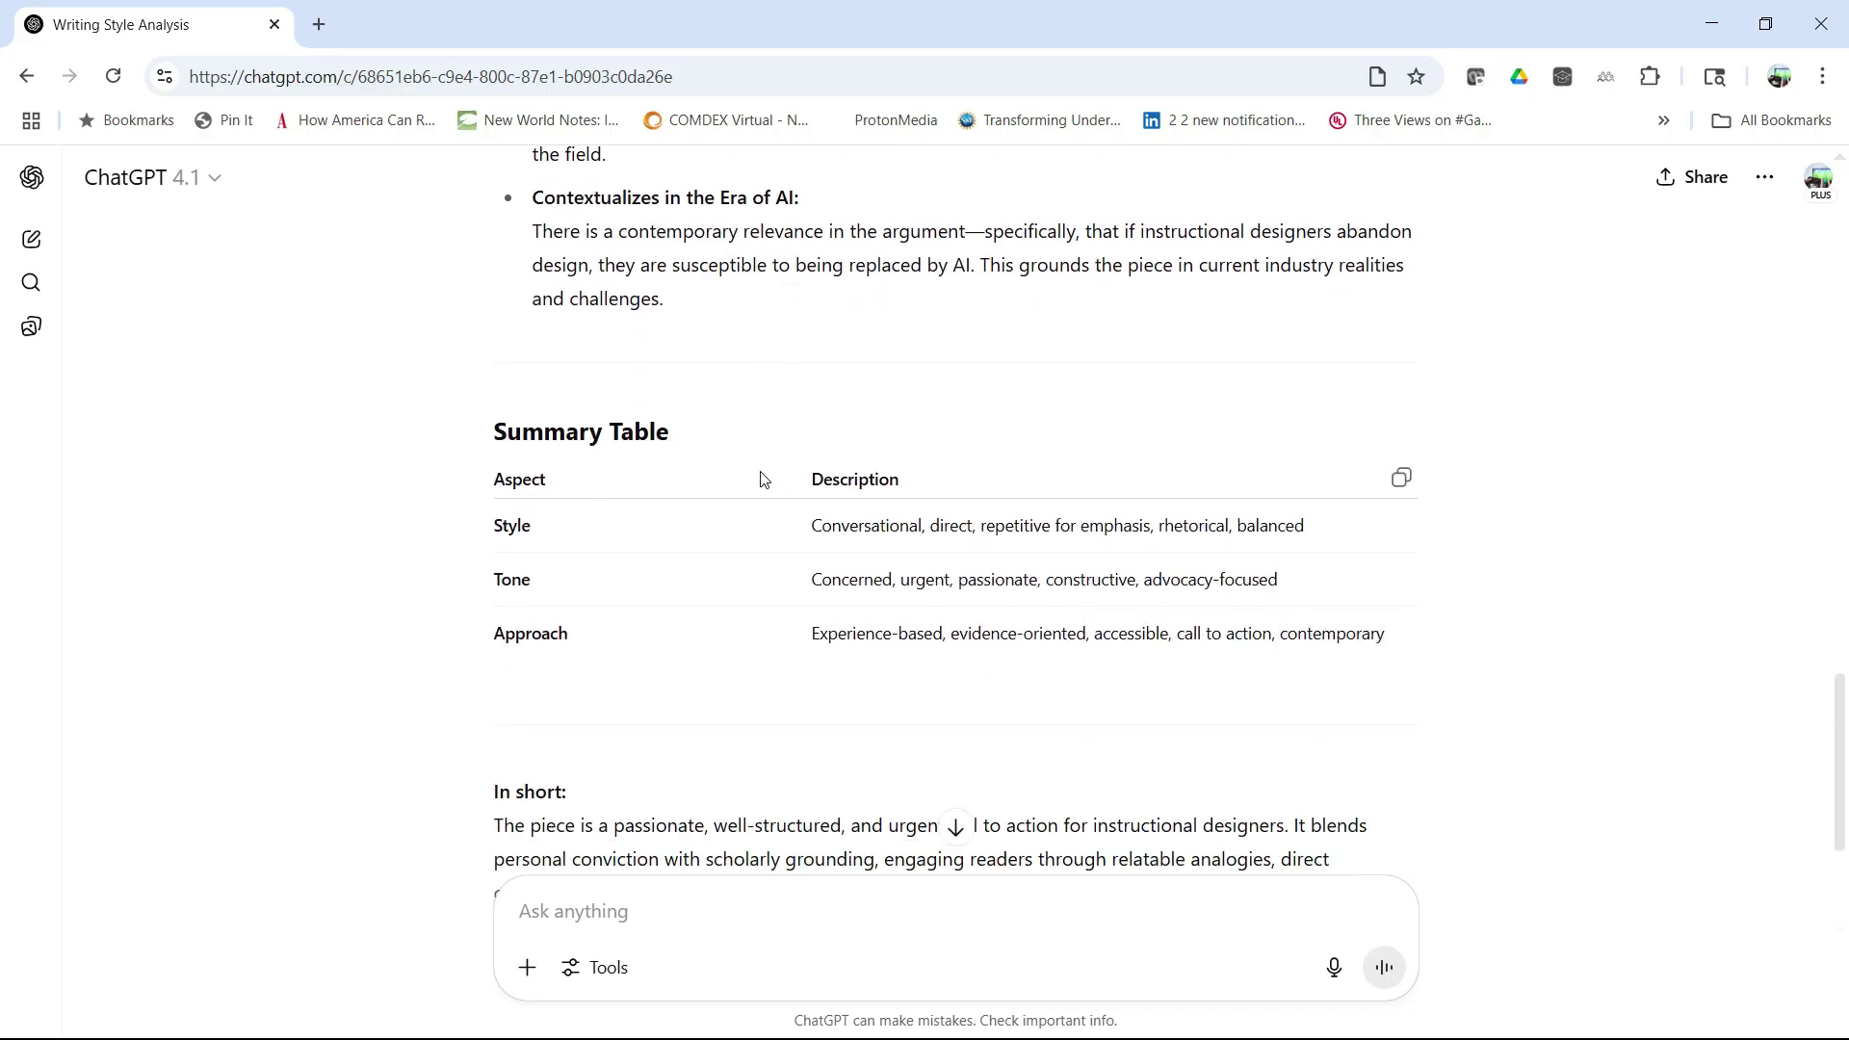
{"action": "scroll", "coordinate": [763, 478], "scroll_direction": "up", "scroll_amount": 3}
{"action": "scroll", "coordinate": [764, 479], "scroll_direction": "up", "scroll_amount": 2}
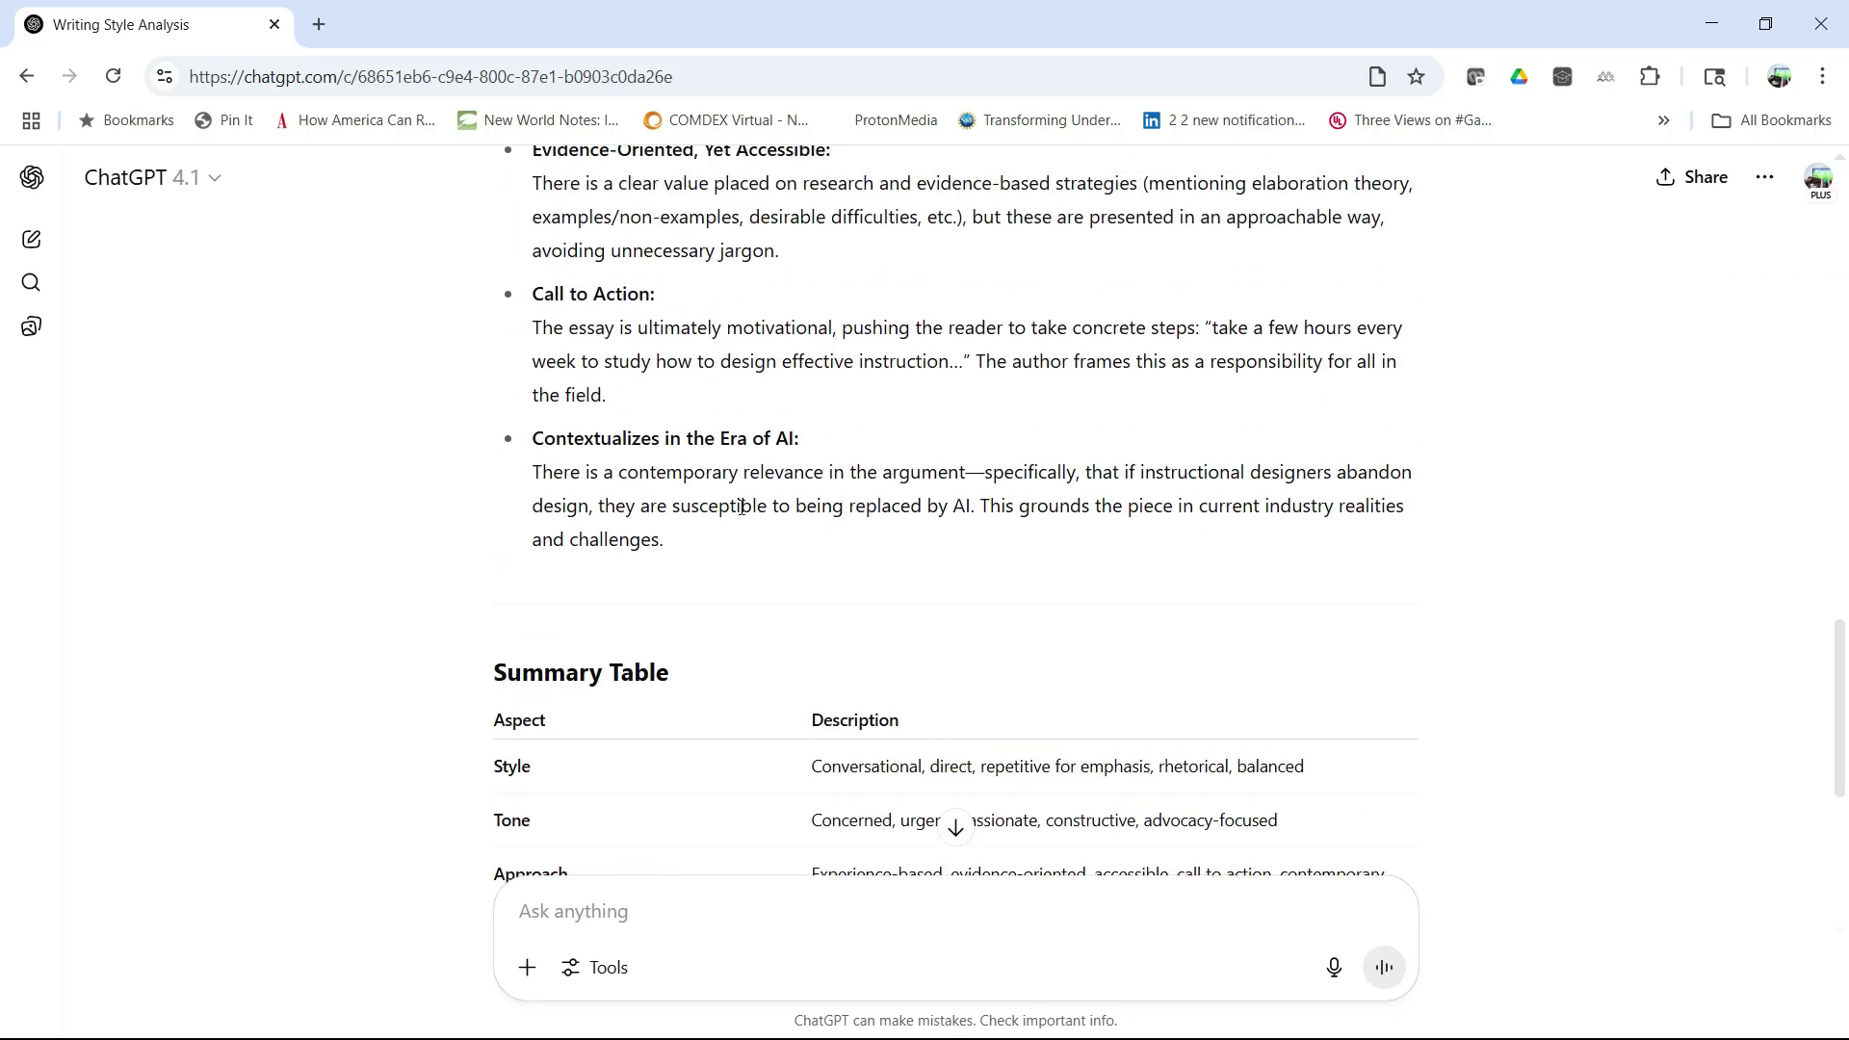
{"action": "left_click_drag", "start_coordinate": [701, 558], "coordinate": [514, 552]}
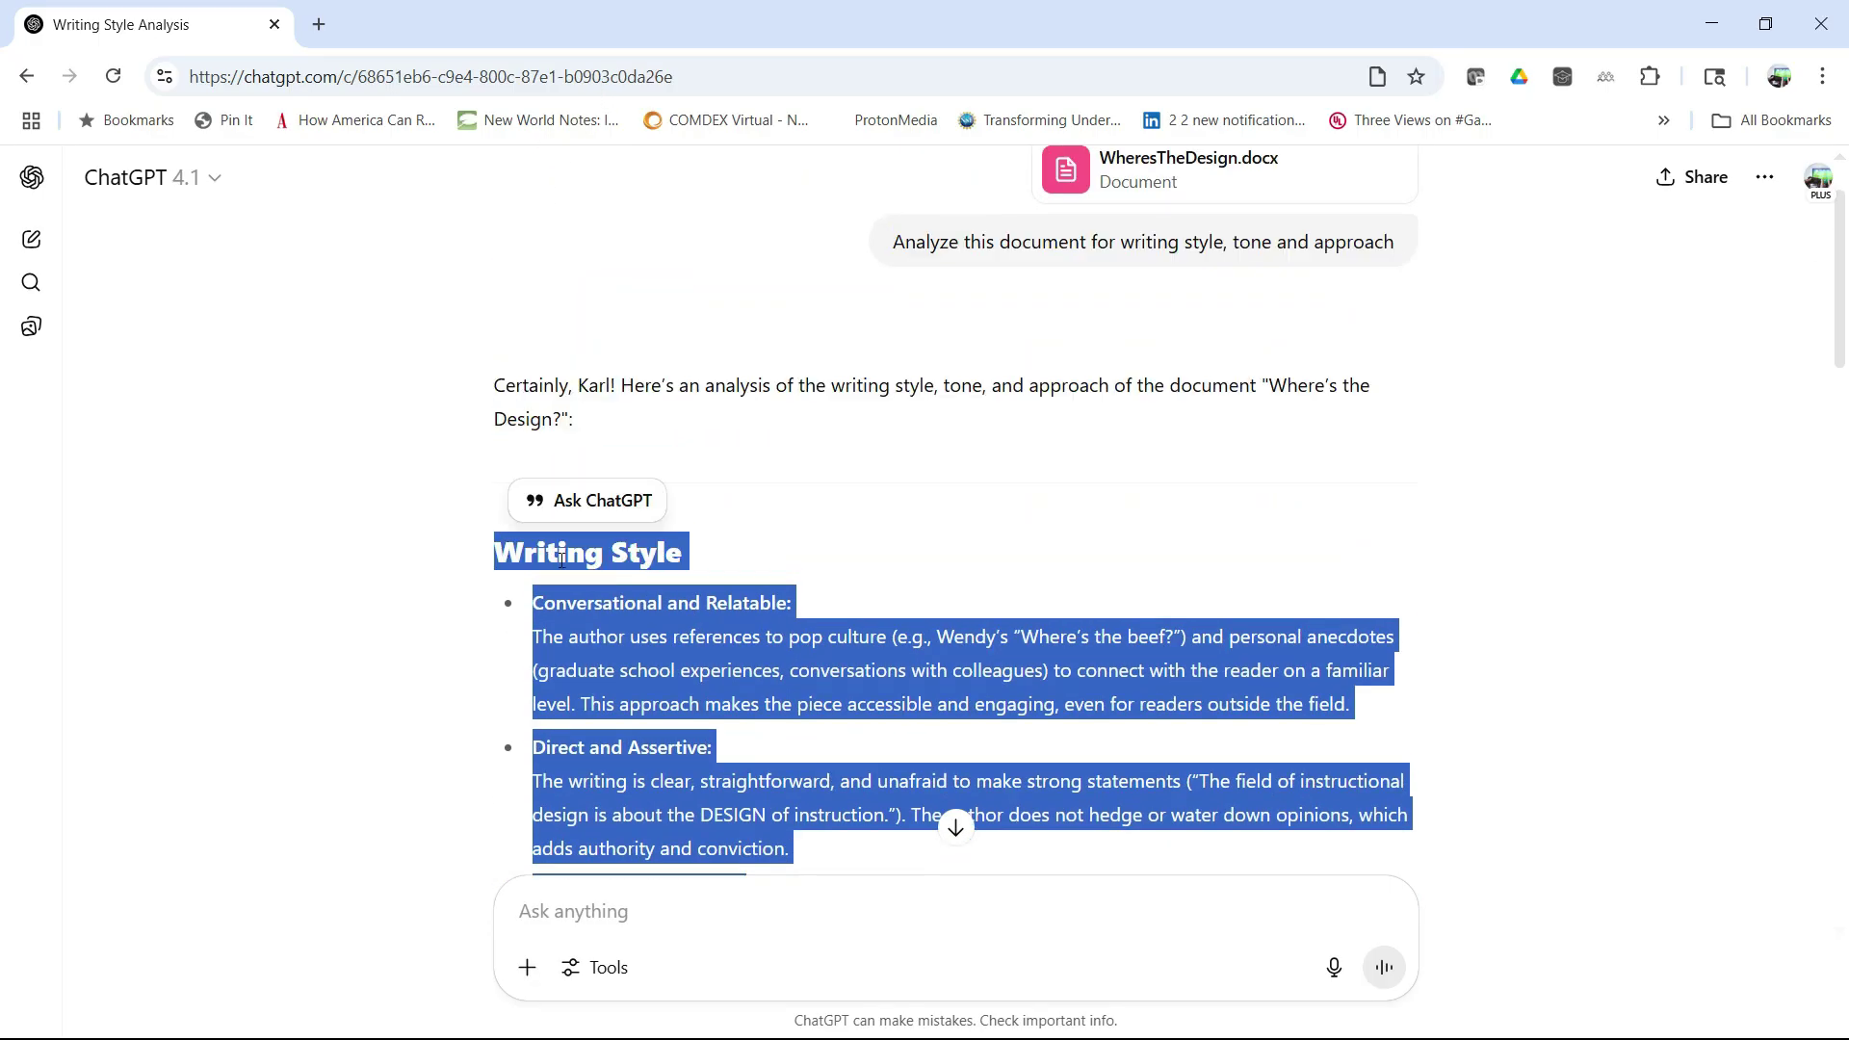
{"action": "scroll", "coordinate": [682, 573], "scroll_direction": "down", "scroll_amount": 5}
{"action": "scroll", "coordinate": [674, 578], "scroll_direction": "down", "scroll_amount": 20}
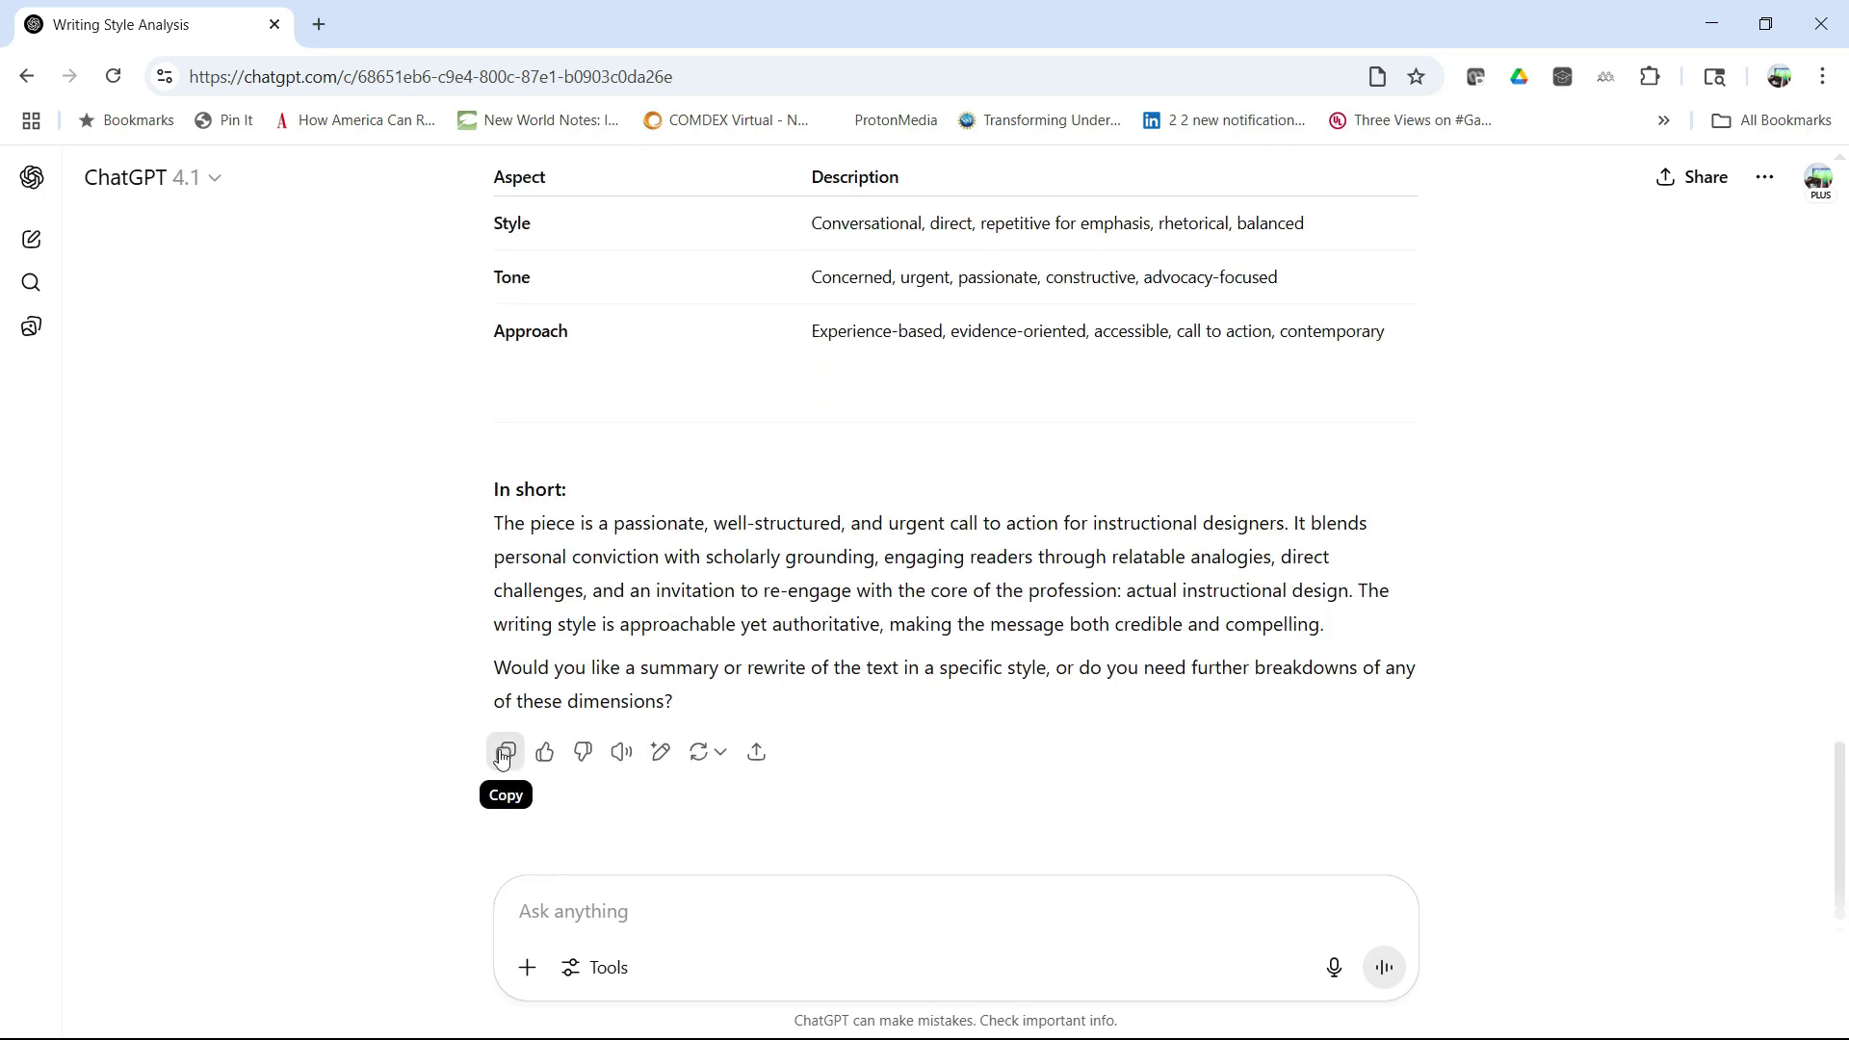
{"action": "left_click", "coordinate": [511, 749]}
{"action": "left_click", "coordinate": [1818, 181]}
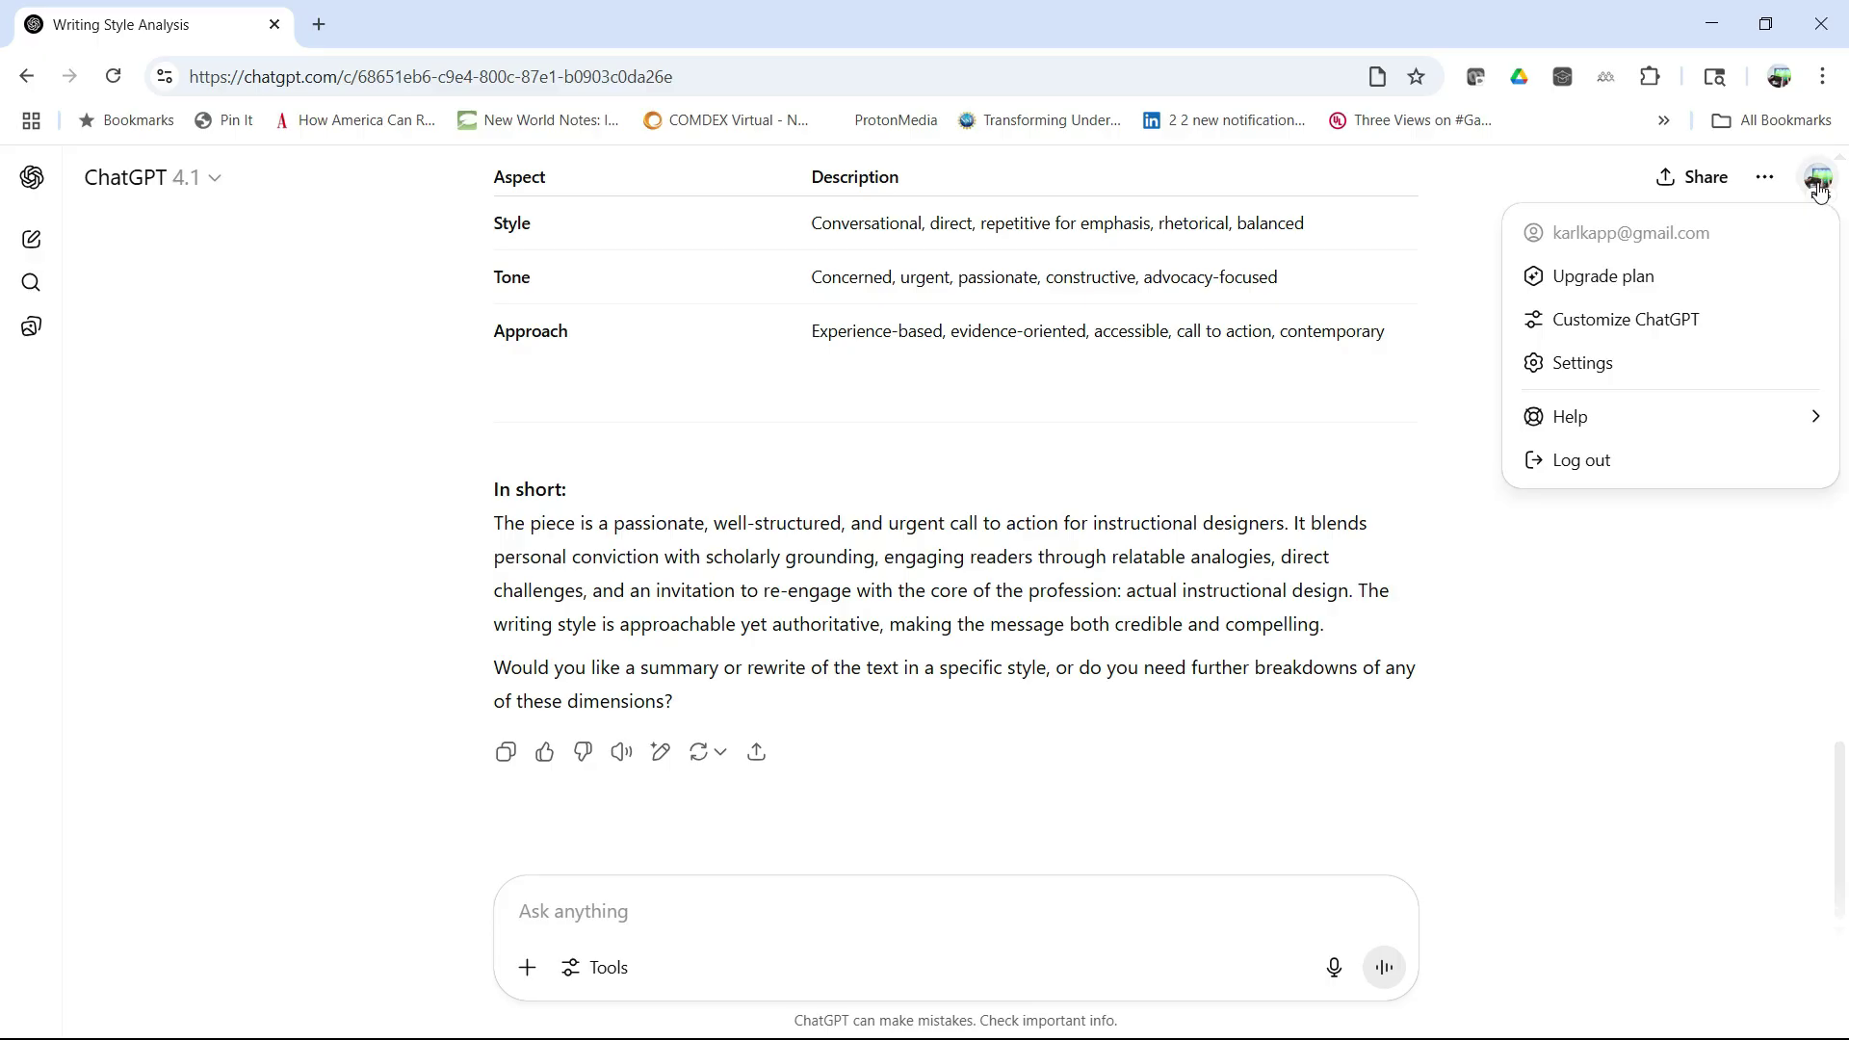
- Reopen Custom instructions and start a new line after the existing 'Anything else' text
{"action": "left_click", "coordinate": [1606, 371]}
{"action": "left_click", "coordinate": [631, 406]}
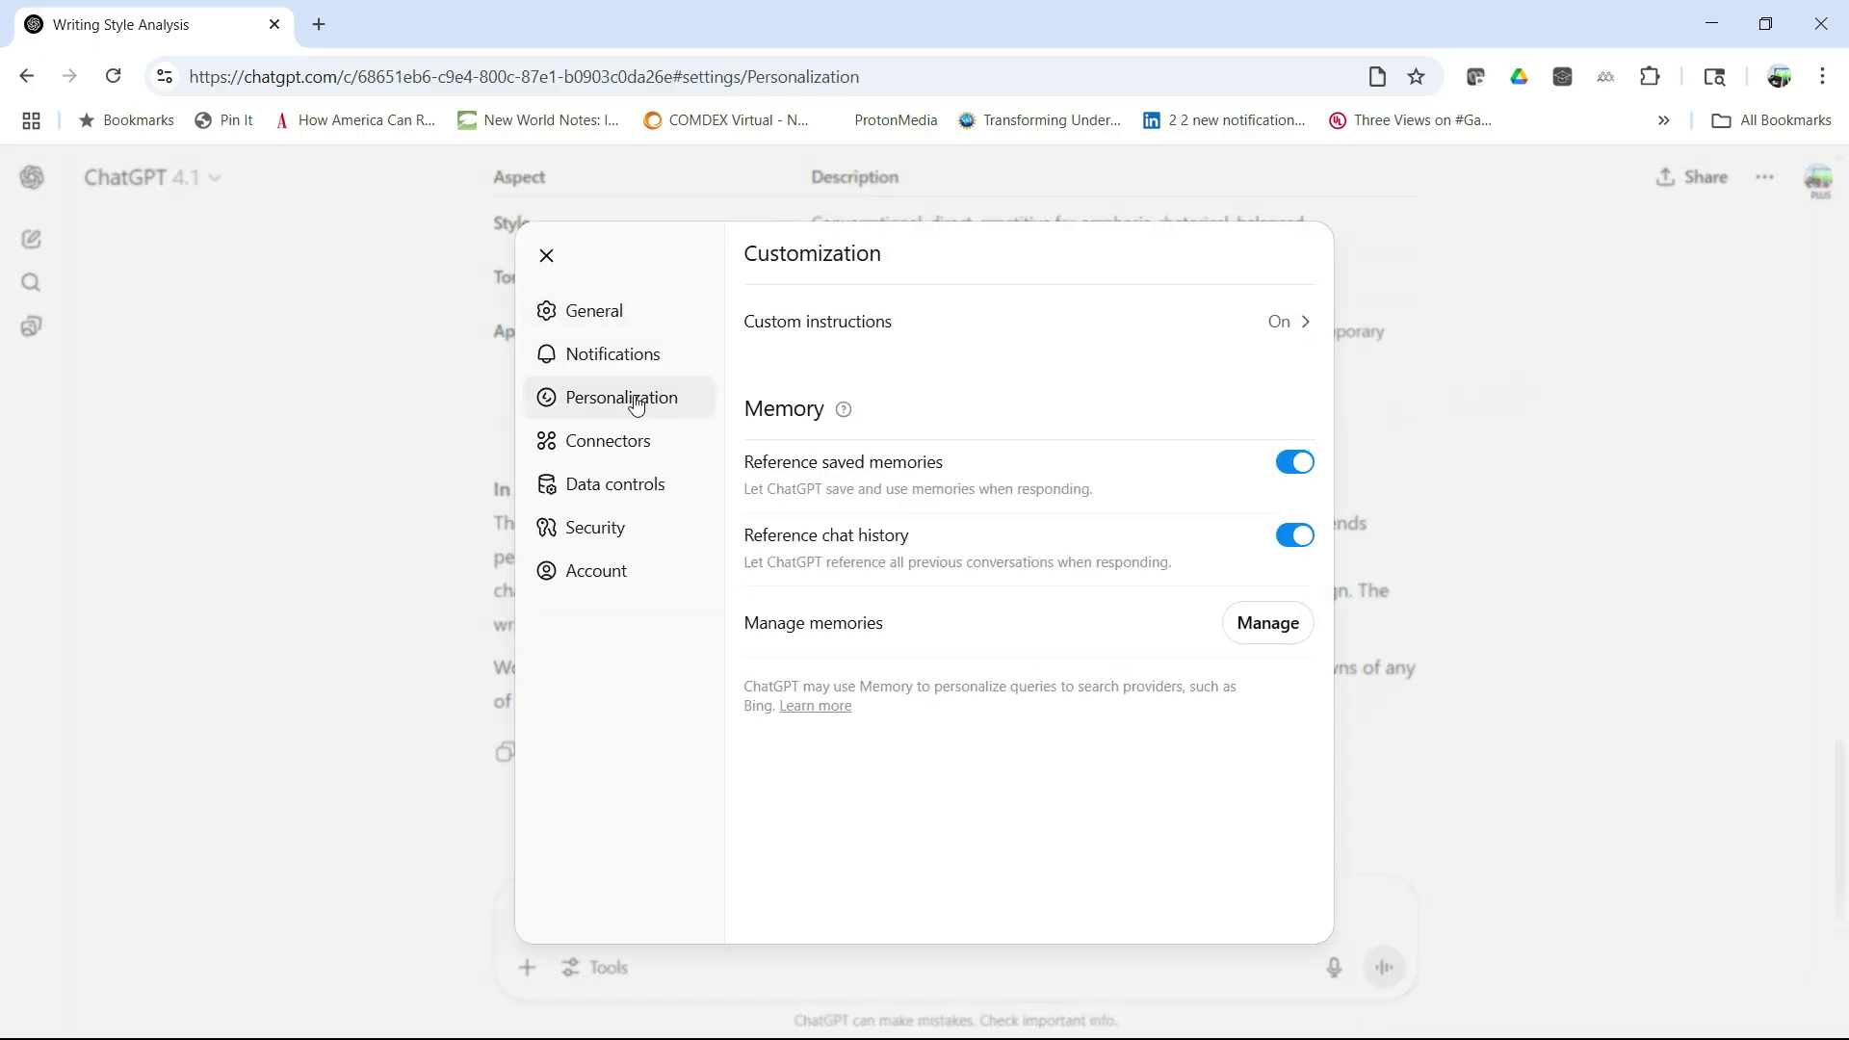
{"action": "left_click", "coordinate": [851, 326]}
{"action": "scroll", "coordinate": [883, 533], "scroll_direction": "down", "scroll_amount": 3}
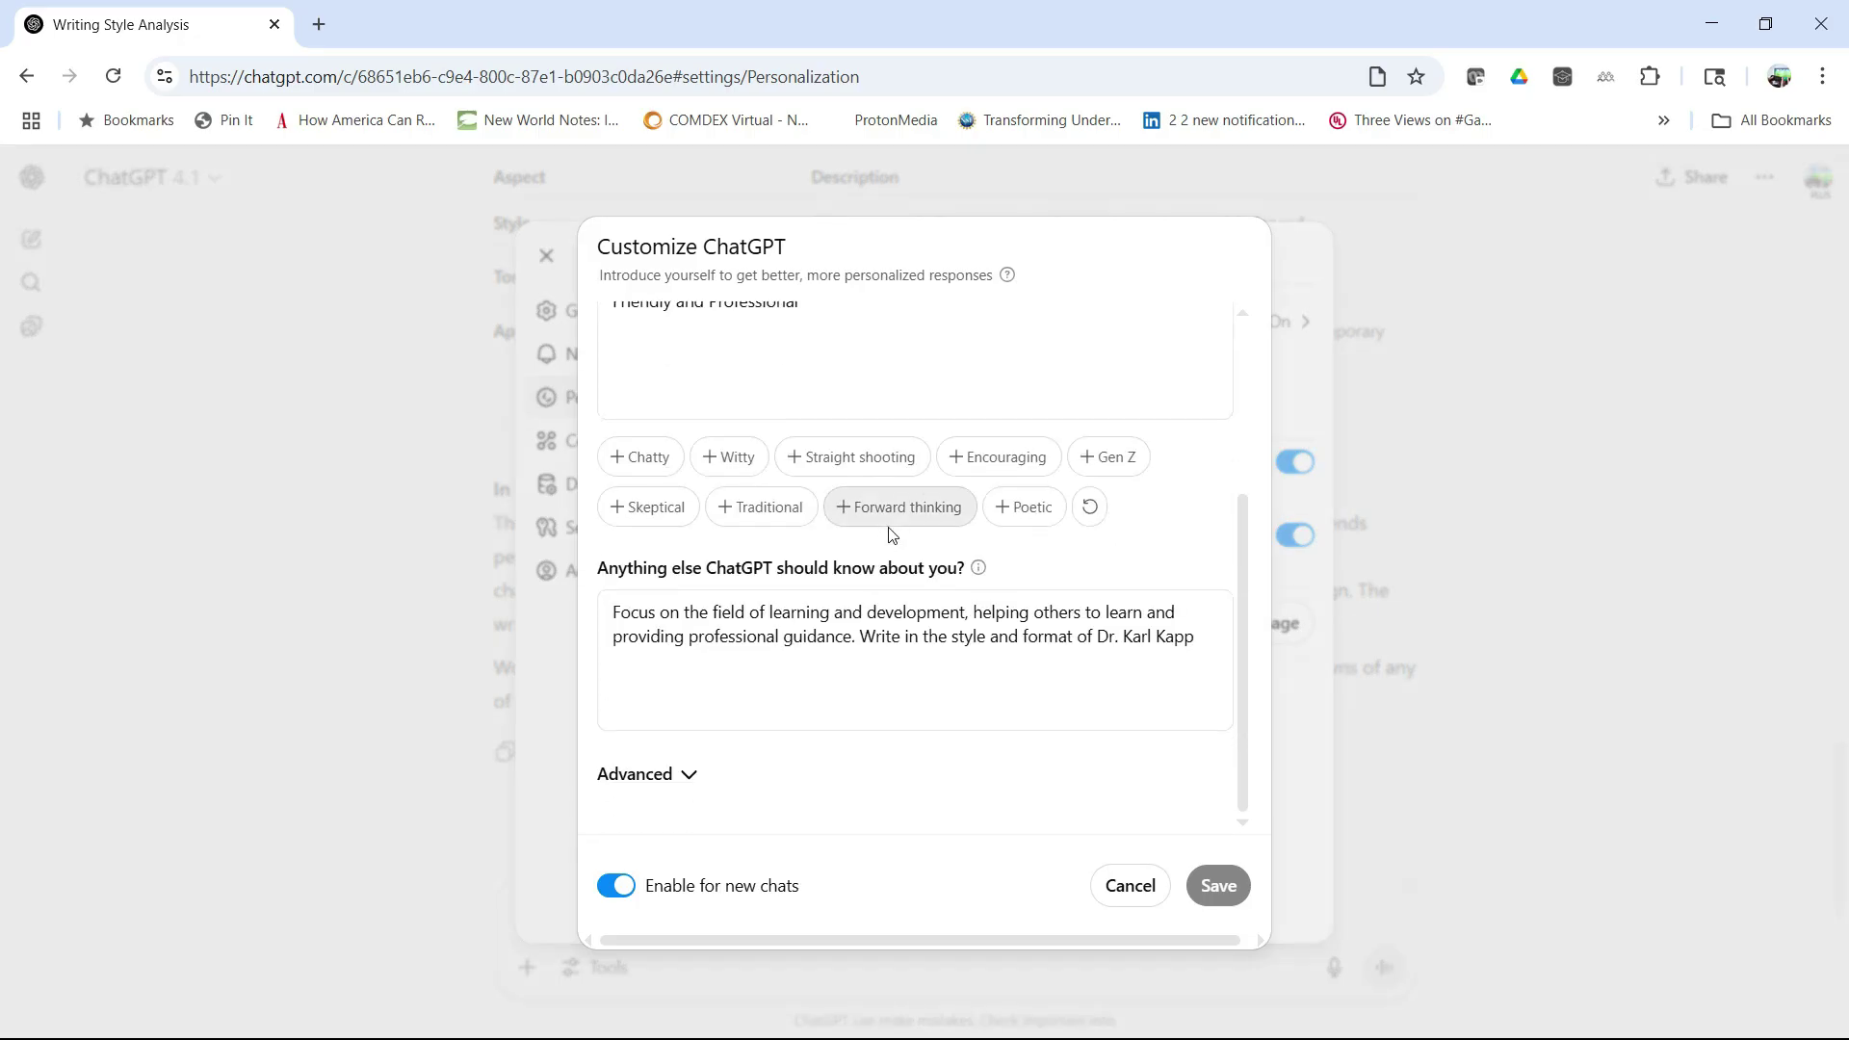
{"action": "left_click", "coordinate": [1229, 654]}
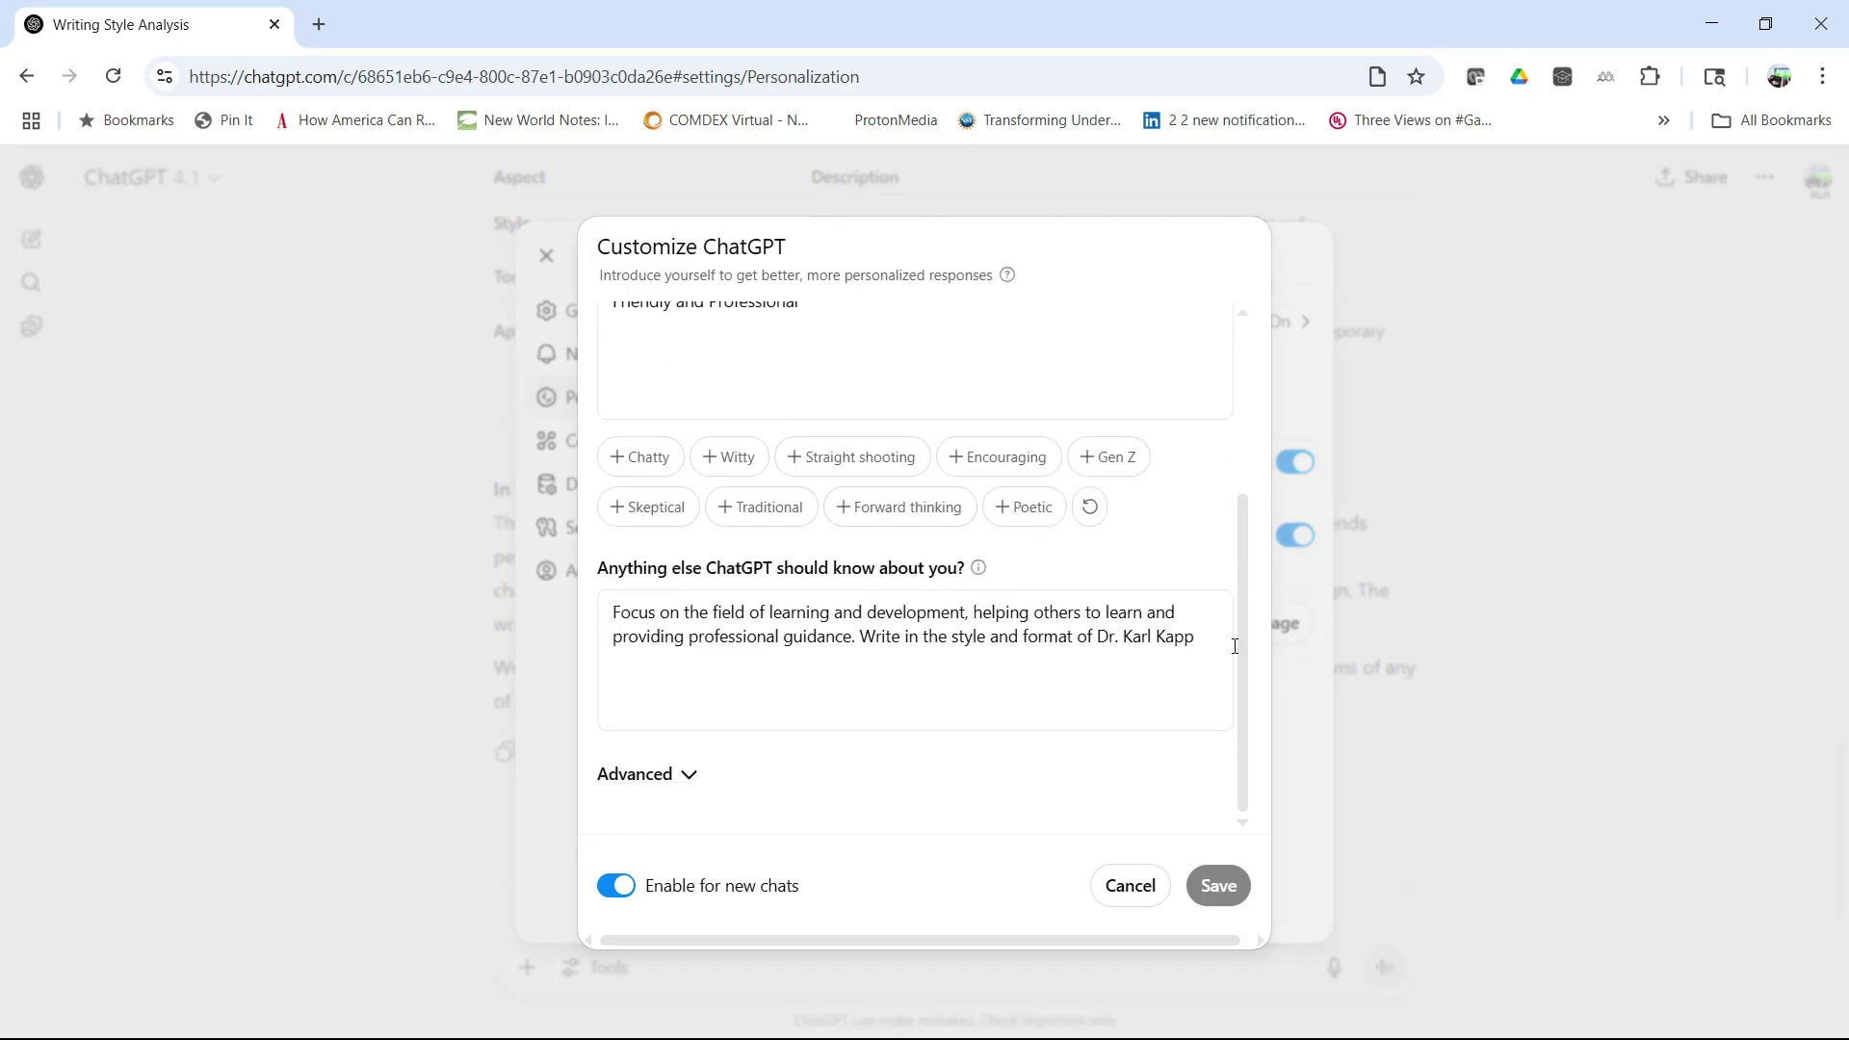
{"action": "key", "text": "Return"}
{"action": "key", "text": "Return"}
- Paste the style analysis into 'Anything else' and remove the pop-culture examples
{"action": "key", "text": "ctrl+v"}
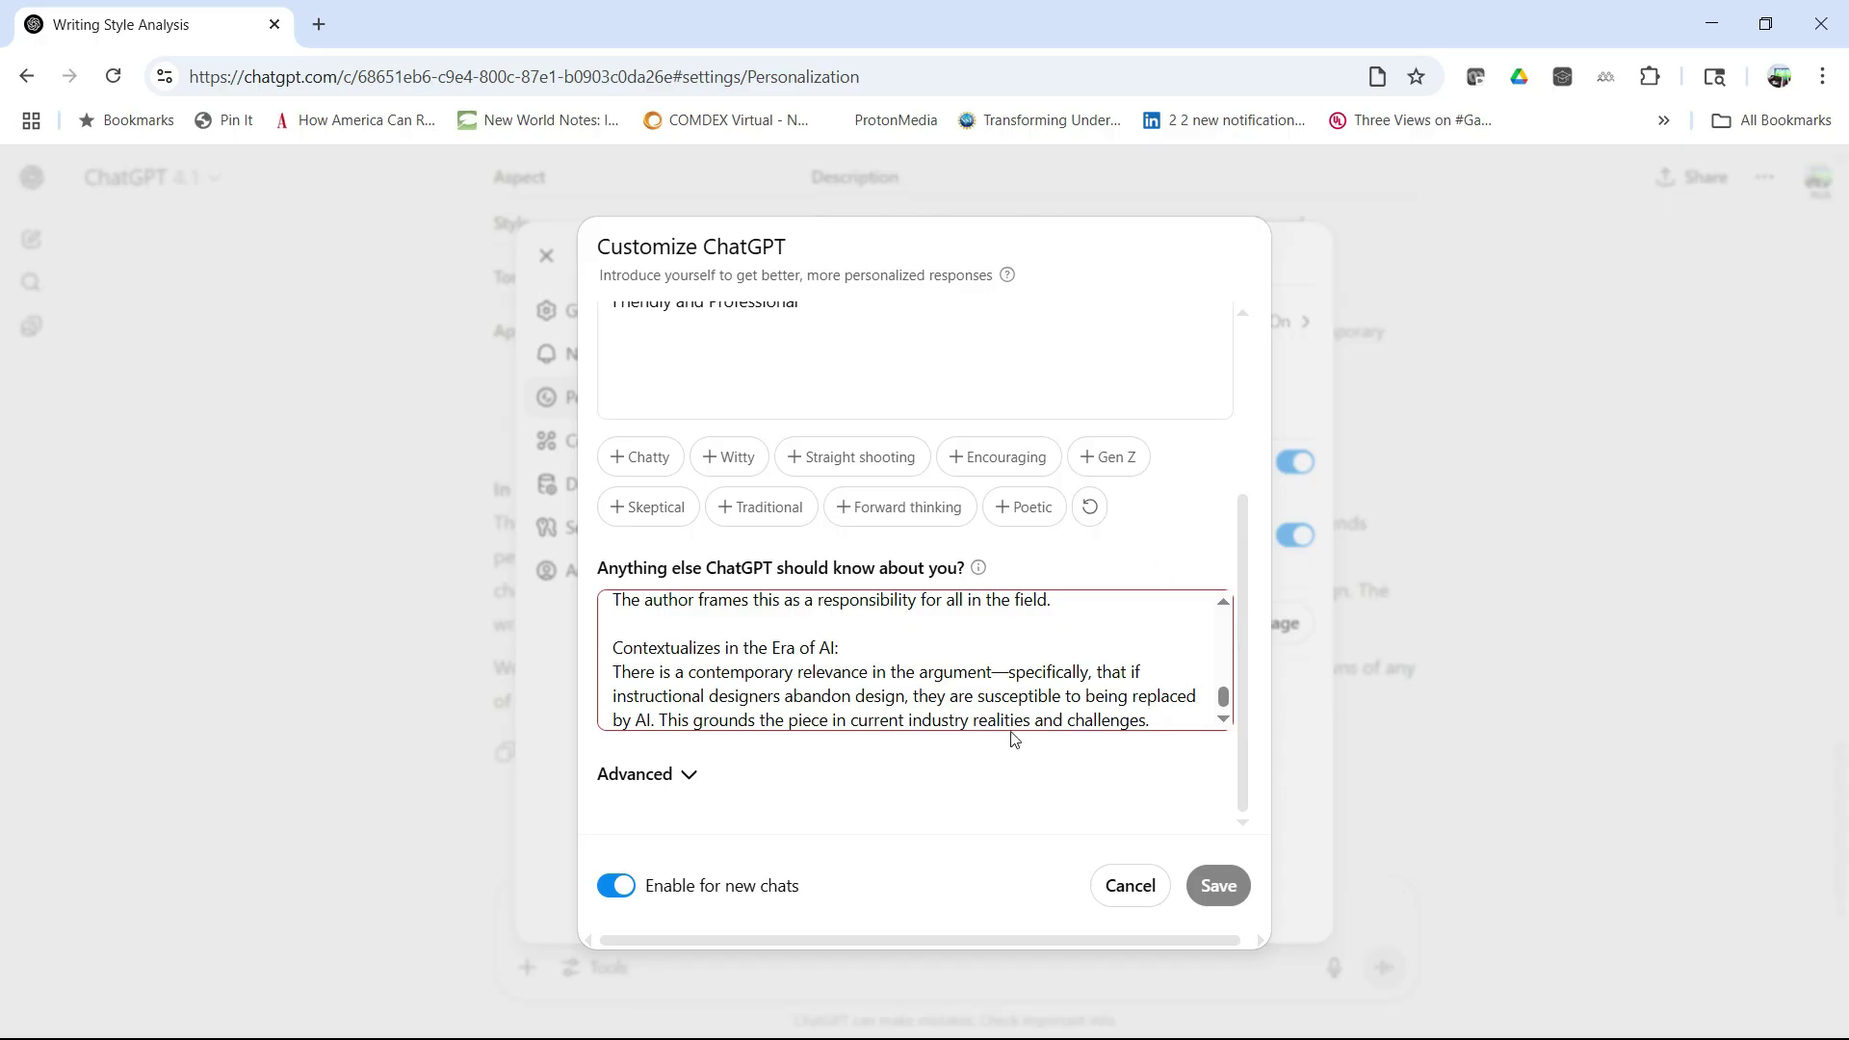
{"action": "scroll", "coordinate": [1015, 688], "scroll_direction": "up", "scroll_amount": 5}
{"action": "scroll", "coordinate": [1015, 688], "scroll_direction": "up", "scroll_amount": 10}
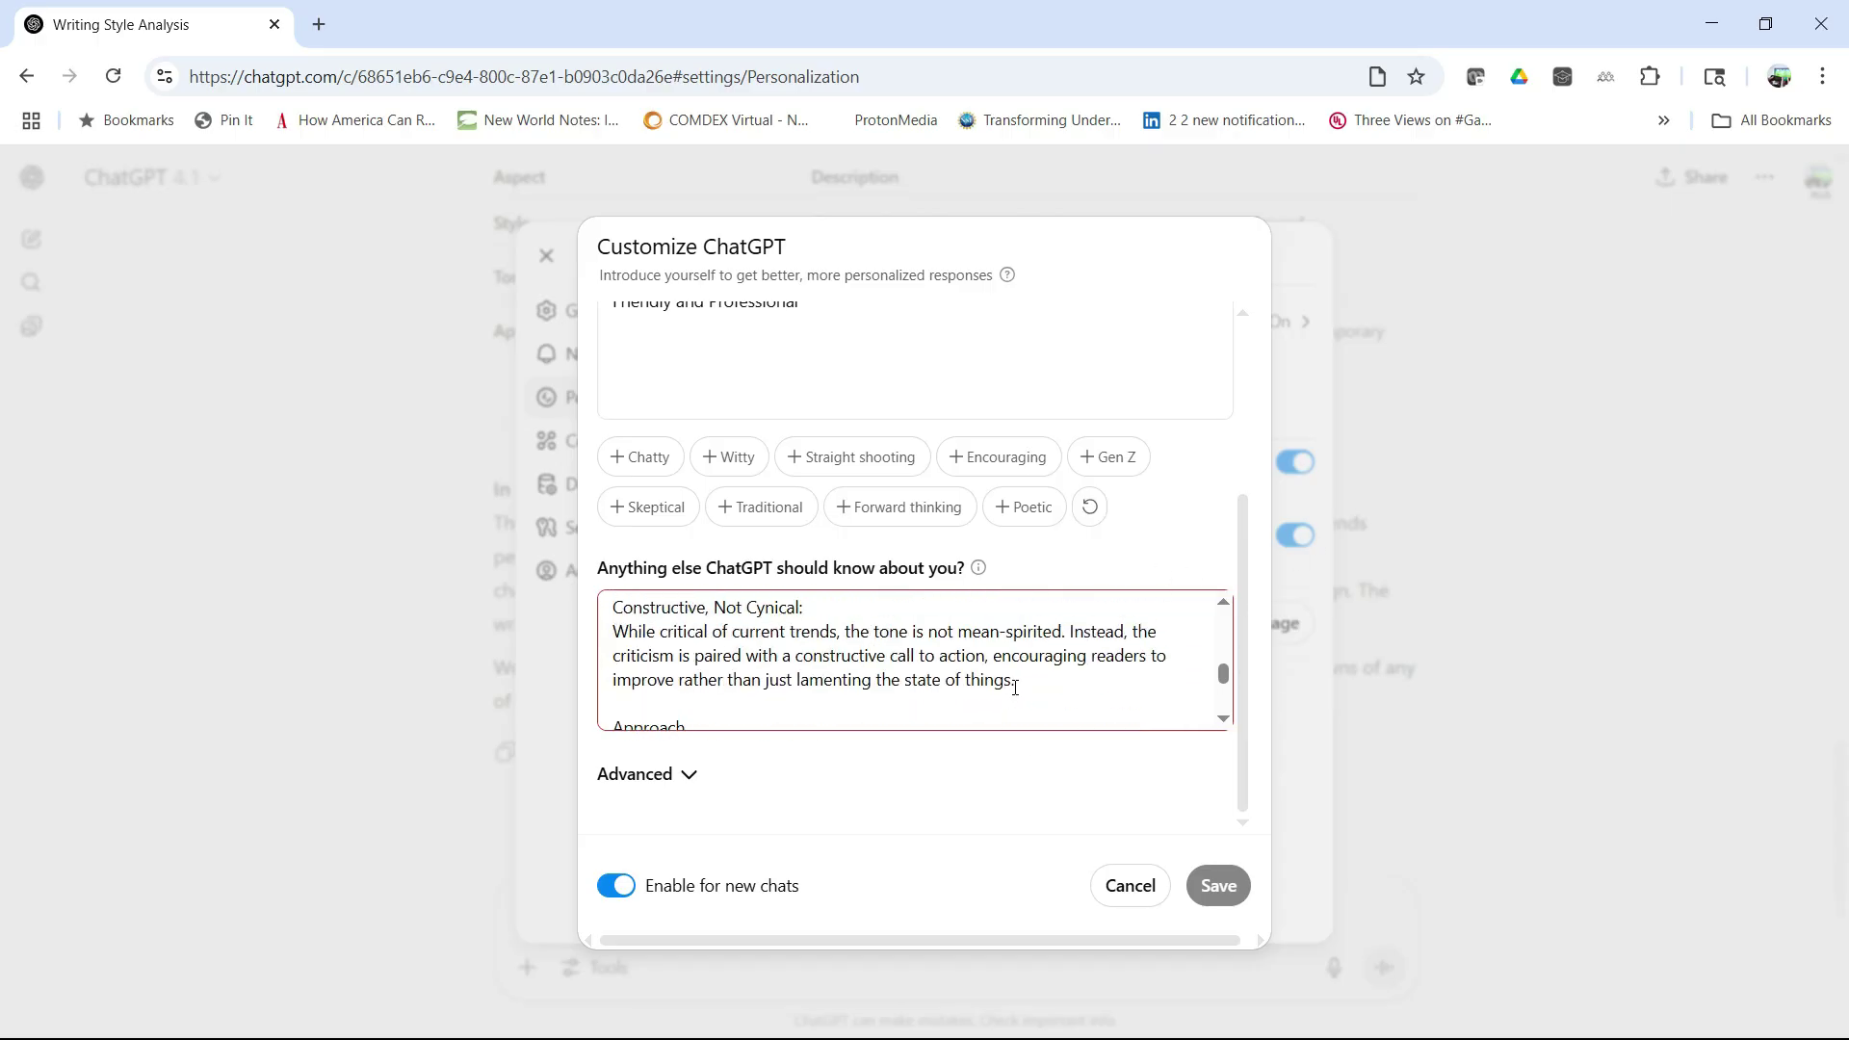
{"action": "scroll", "coordinate": [1004, 638], "scroll_direction": "up", "scroll_amount": 5}
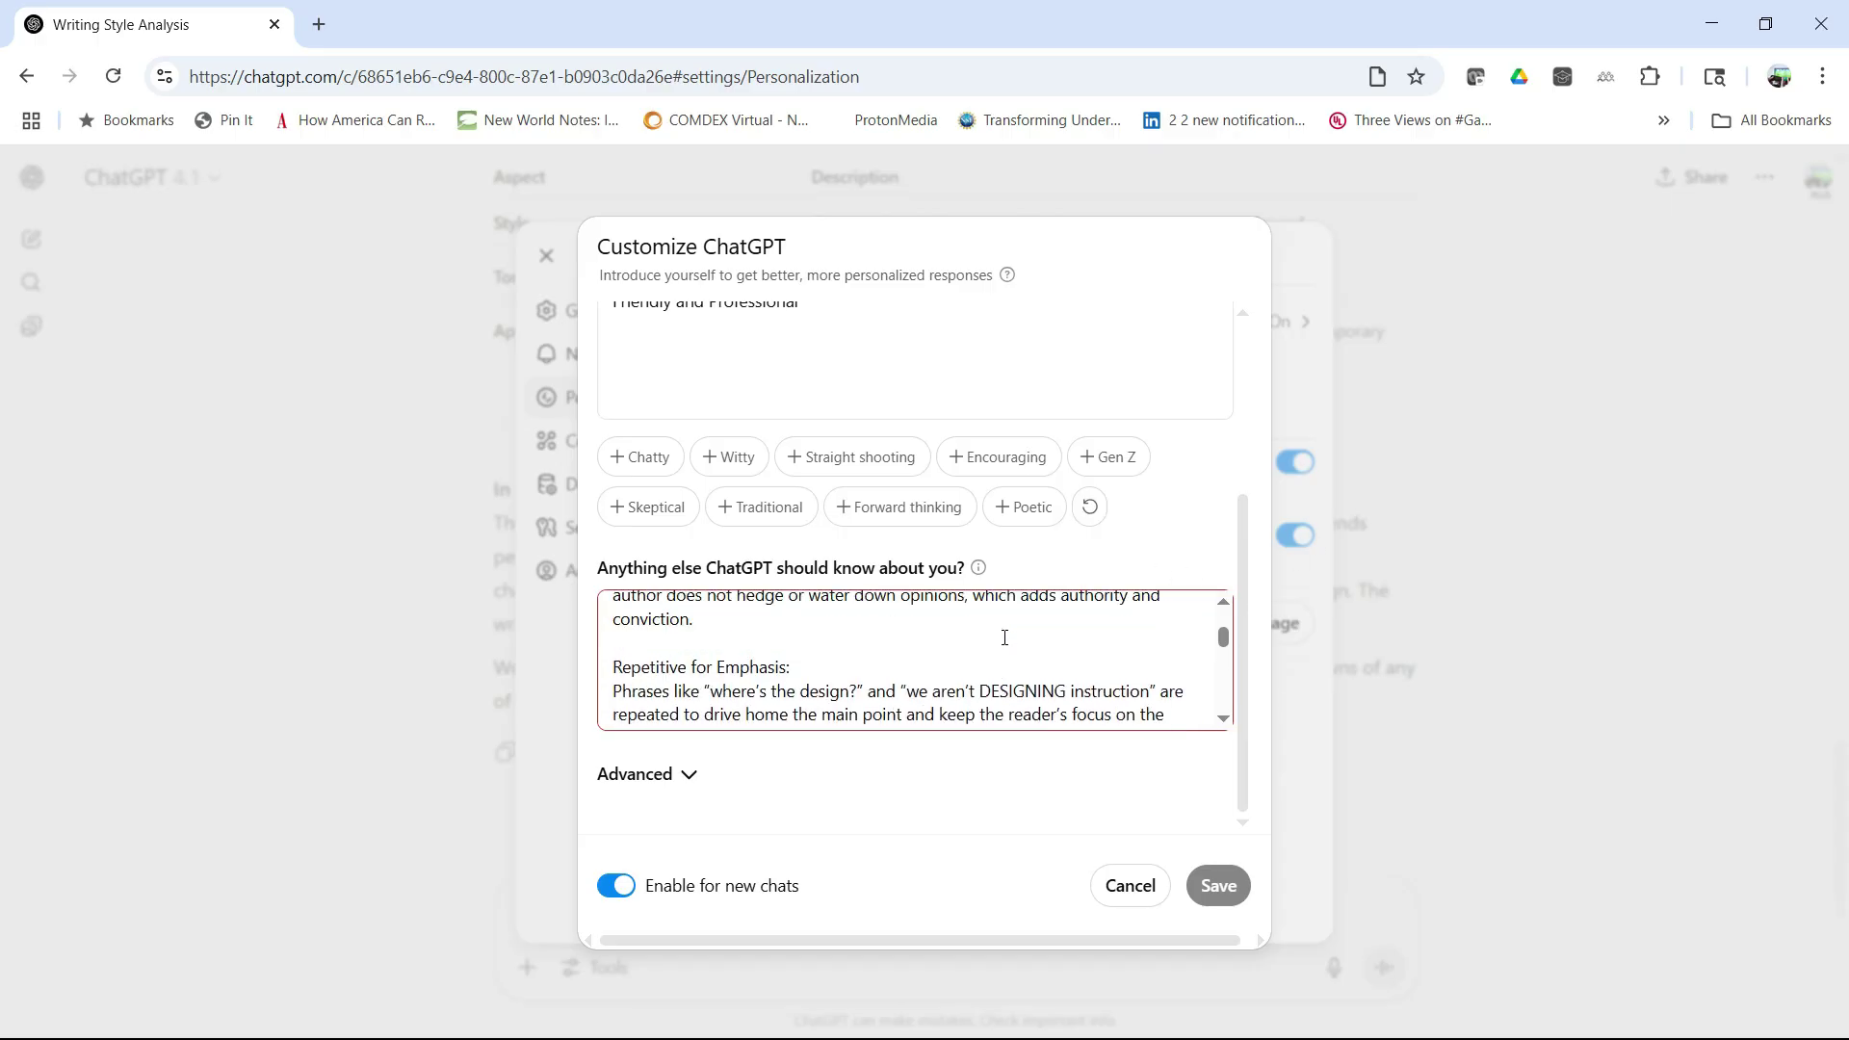
{"action": "scroll", "coordinate": [801, 629], "scroll_direction": "up", "scroll_amount": 8}
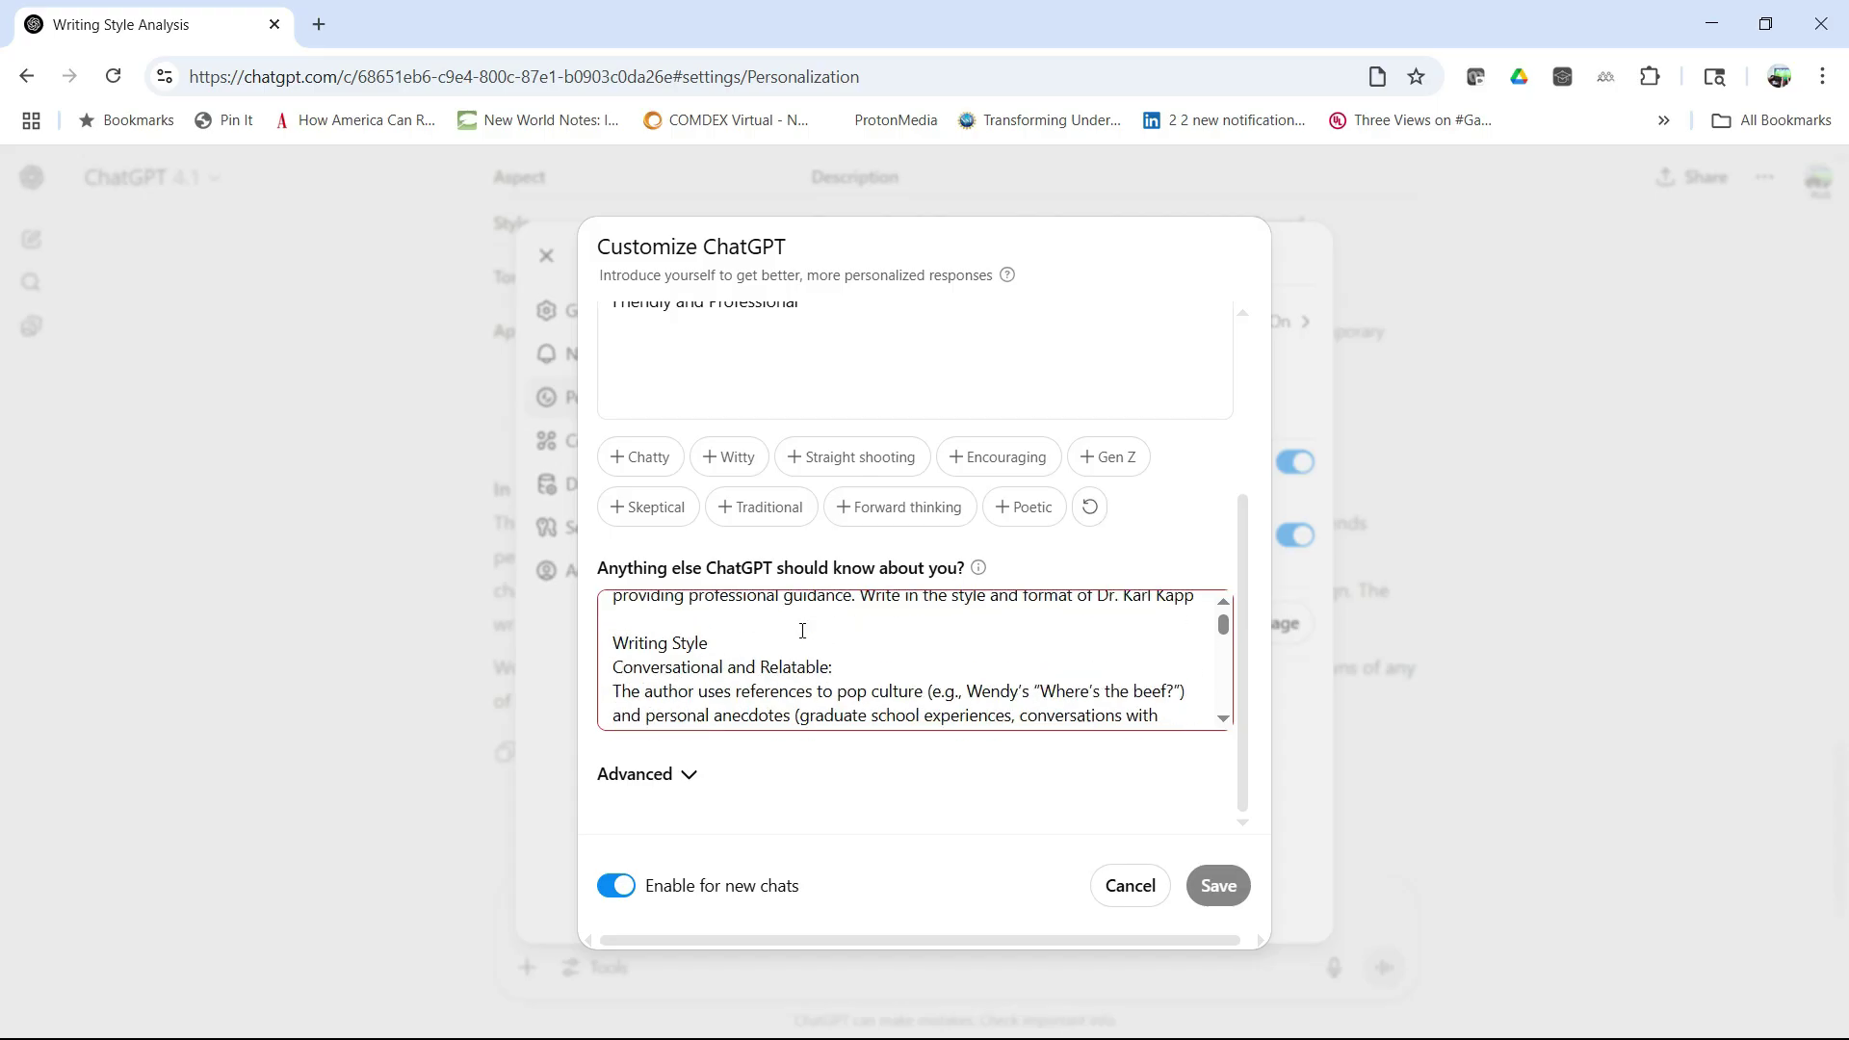
{"action": "scroll", "coordinate": [801, 638], "scroll_direction": "down", "scroll_amount": 2}
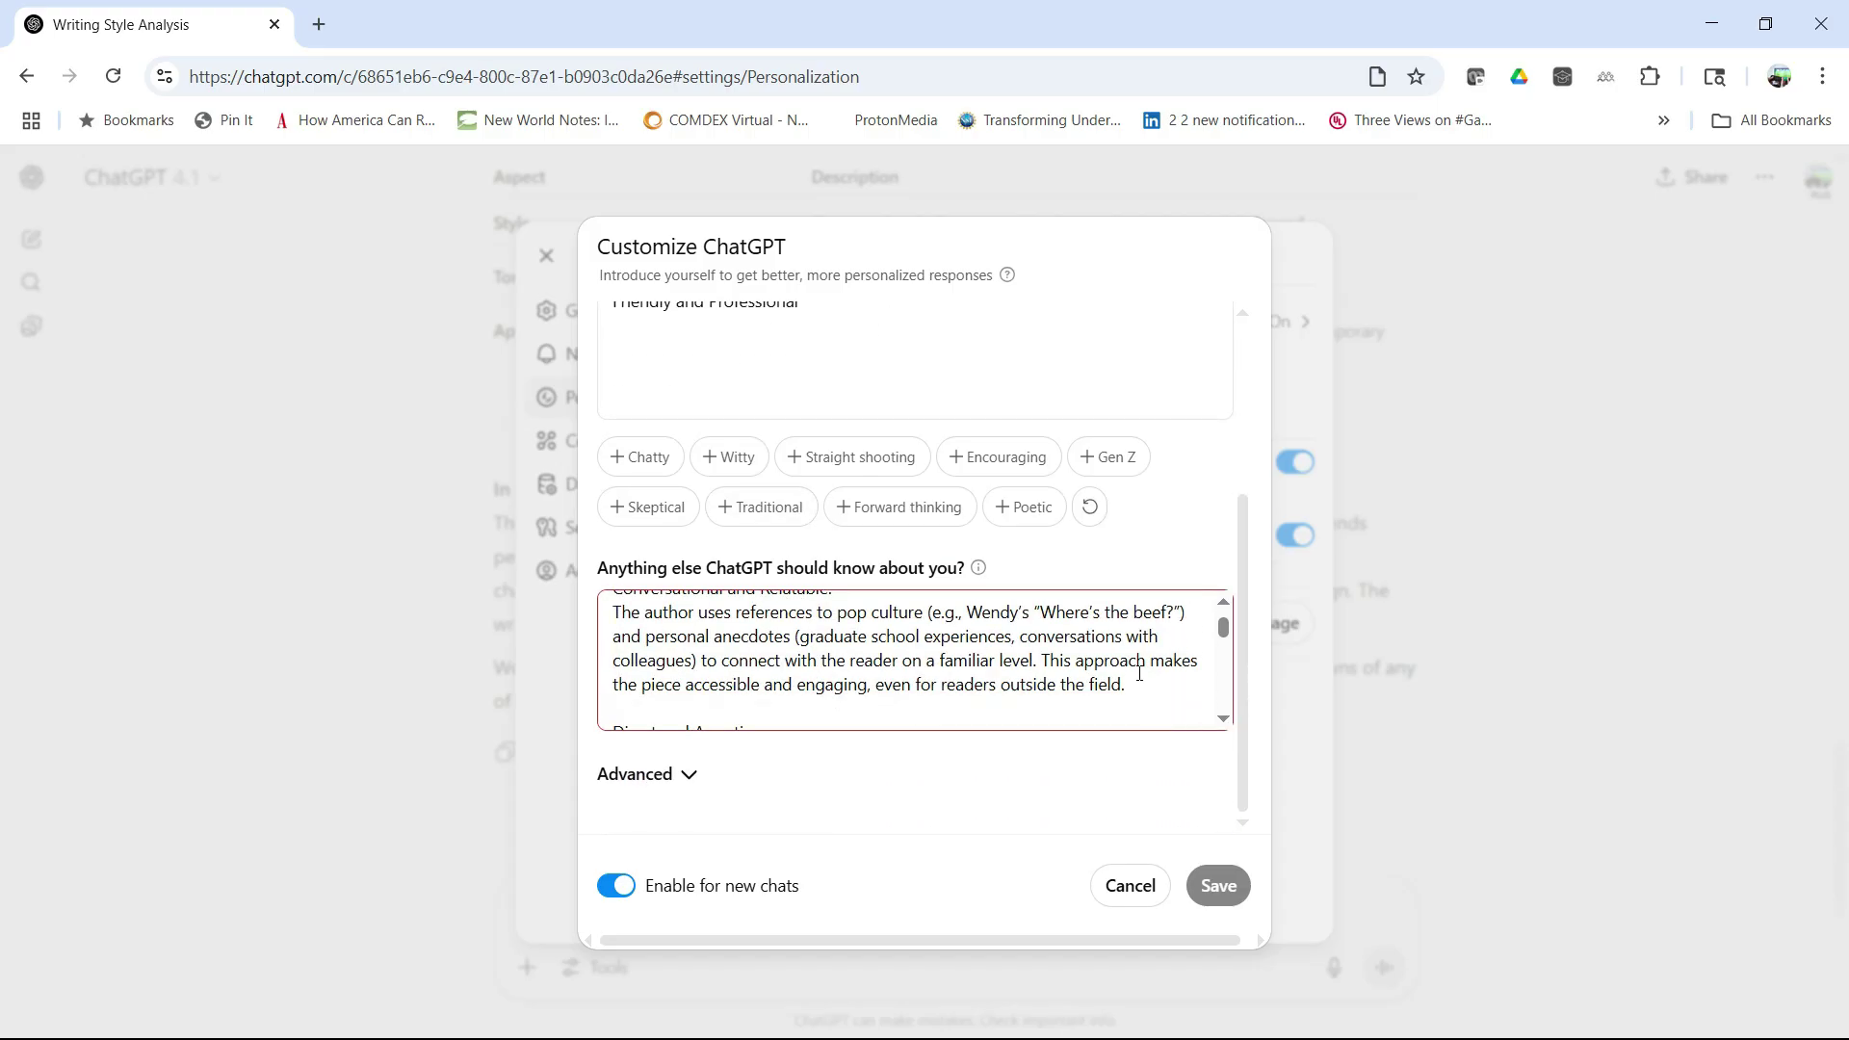
{"action": "left_click_drag", "start_coordinate": [1133, 687], "coordinate": [937, 624]}
{"action": "key", "text": "BackSpace"}
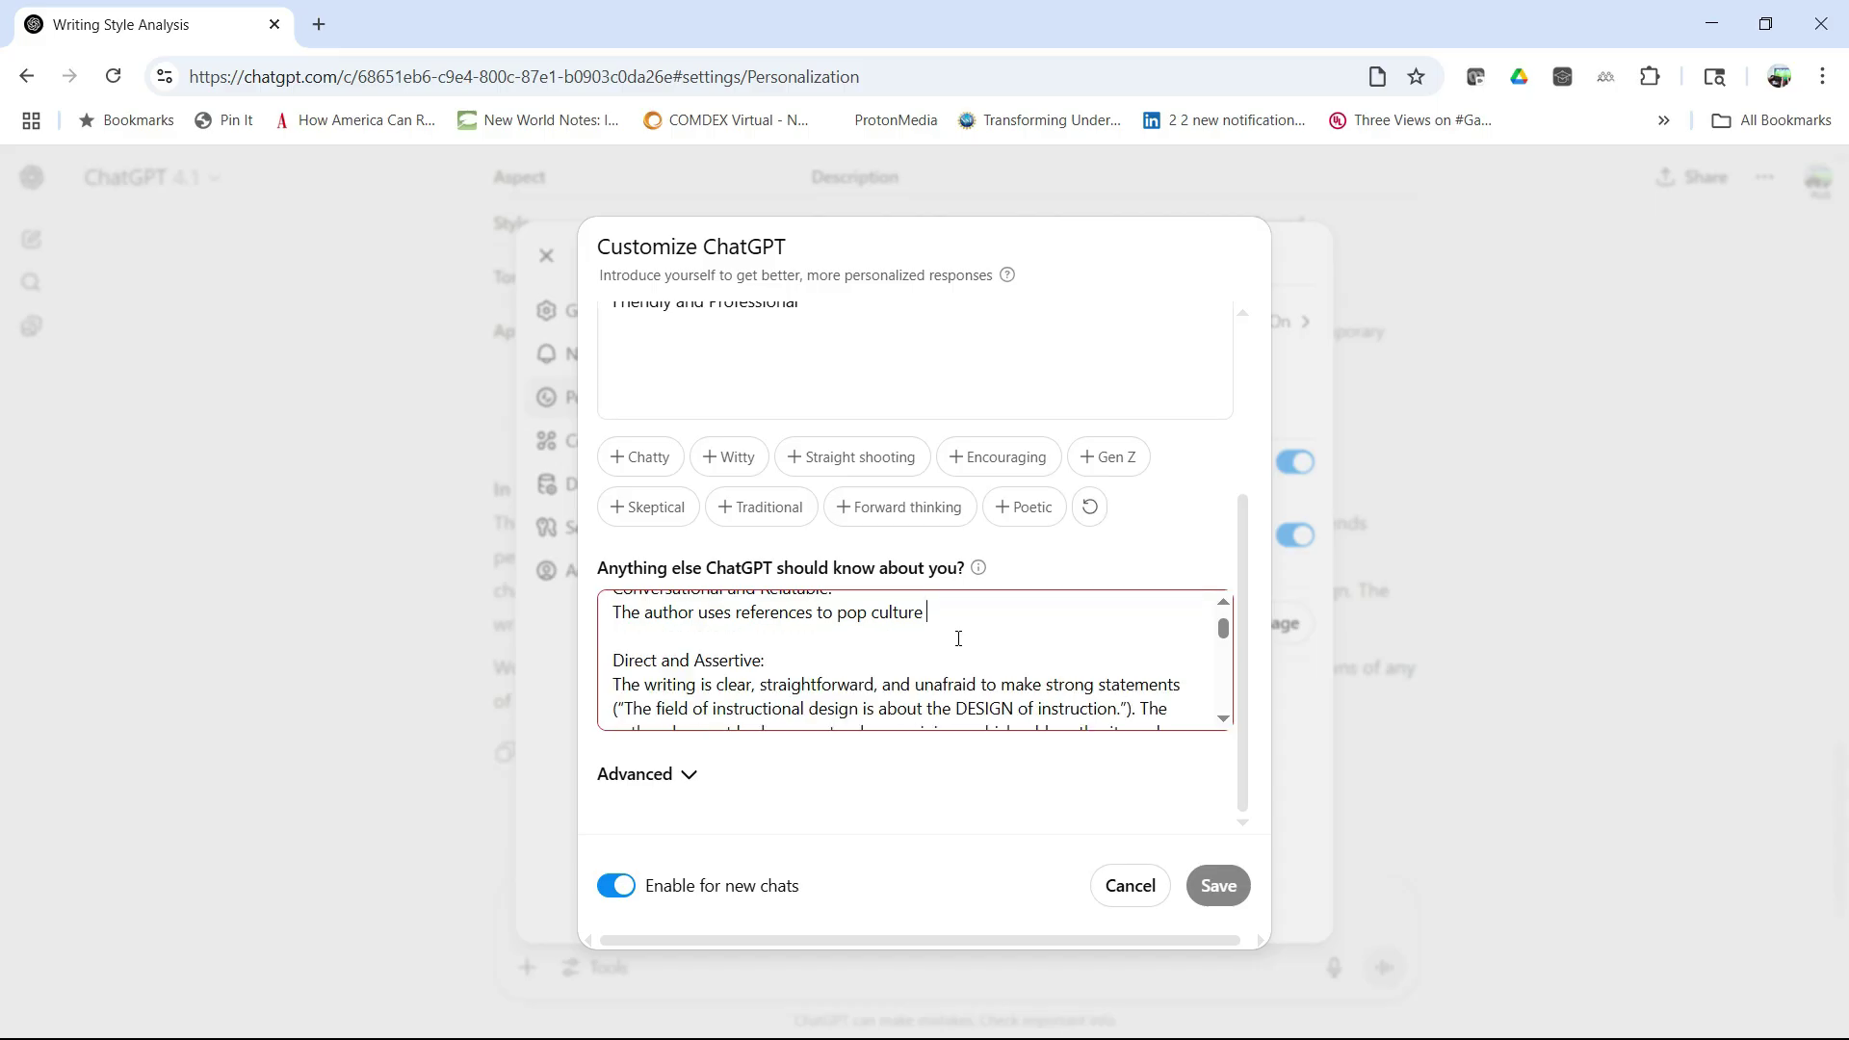
- Delete the capitalization and rhetorical-question sentences, then save and close Settings
{"action": "scroll", "coordinate": [1008, 635], "scroll_direction": "down", "scroll_amount": 2}
{"action": "left_click_drag", "start_coordinate": [771, 660], "coordinate": [713, 637]}
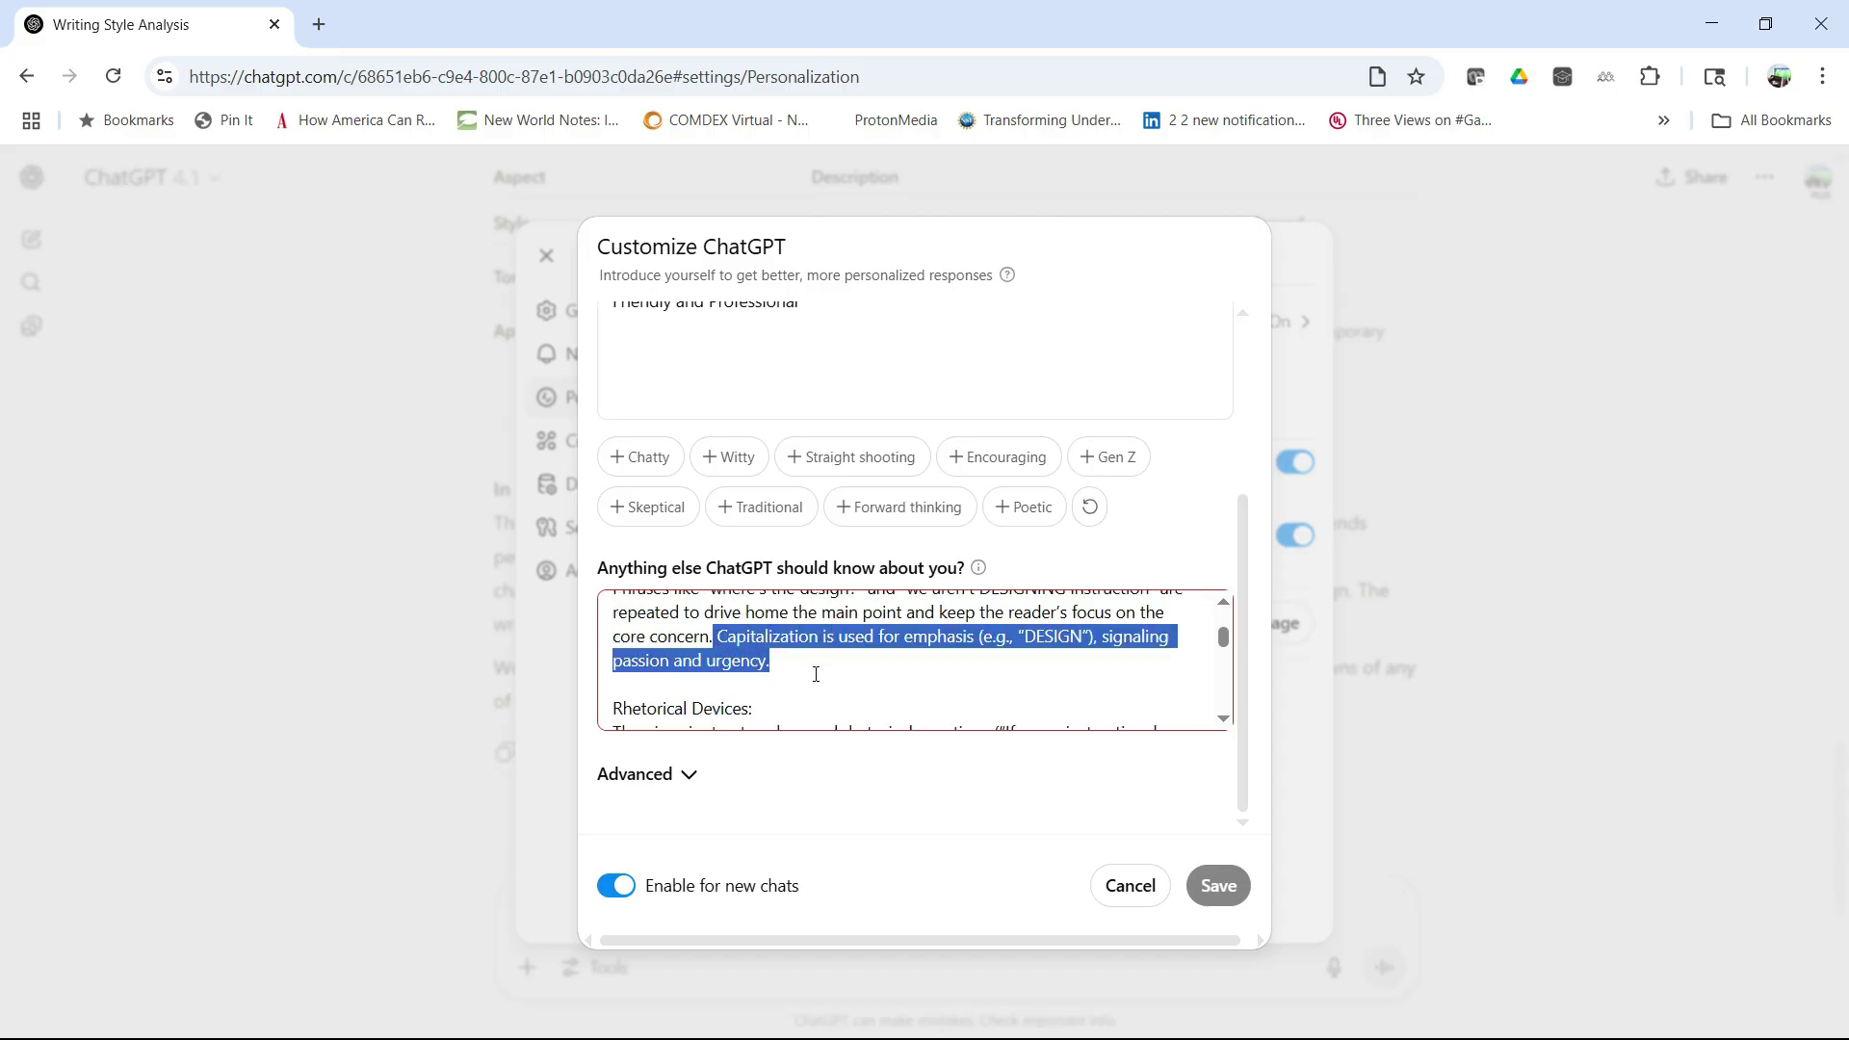
{"action": "key", "text": "BackSpace"}
{"action": "scroll", "coordinate": [845, 682], "scroll_direction": "down", "scroll_amount": 2}
{"action": "left_click_drag", "start_coordinate": [772, 682], "coordinate": [860, 643]}
{"action": "key", "text": "BackSpace"}
{"action": "scroll", "coordinate": [915, 664], "scroll_direction": "down", "scroll_amount": 2}
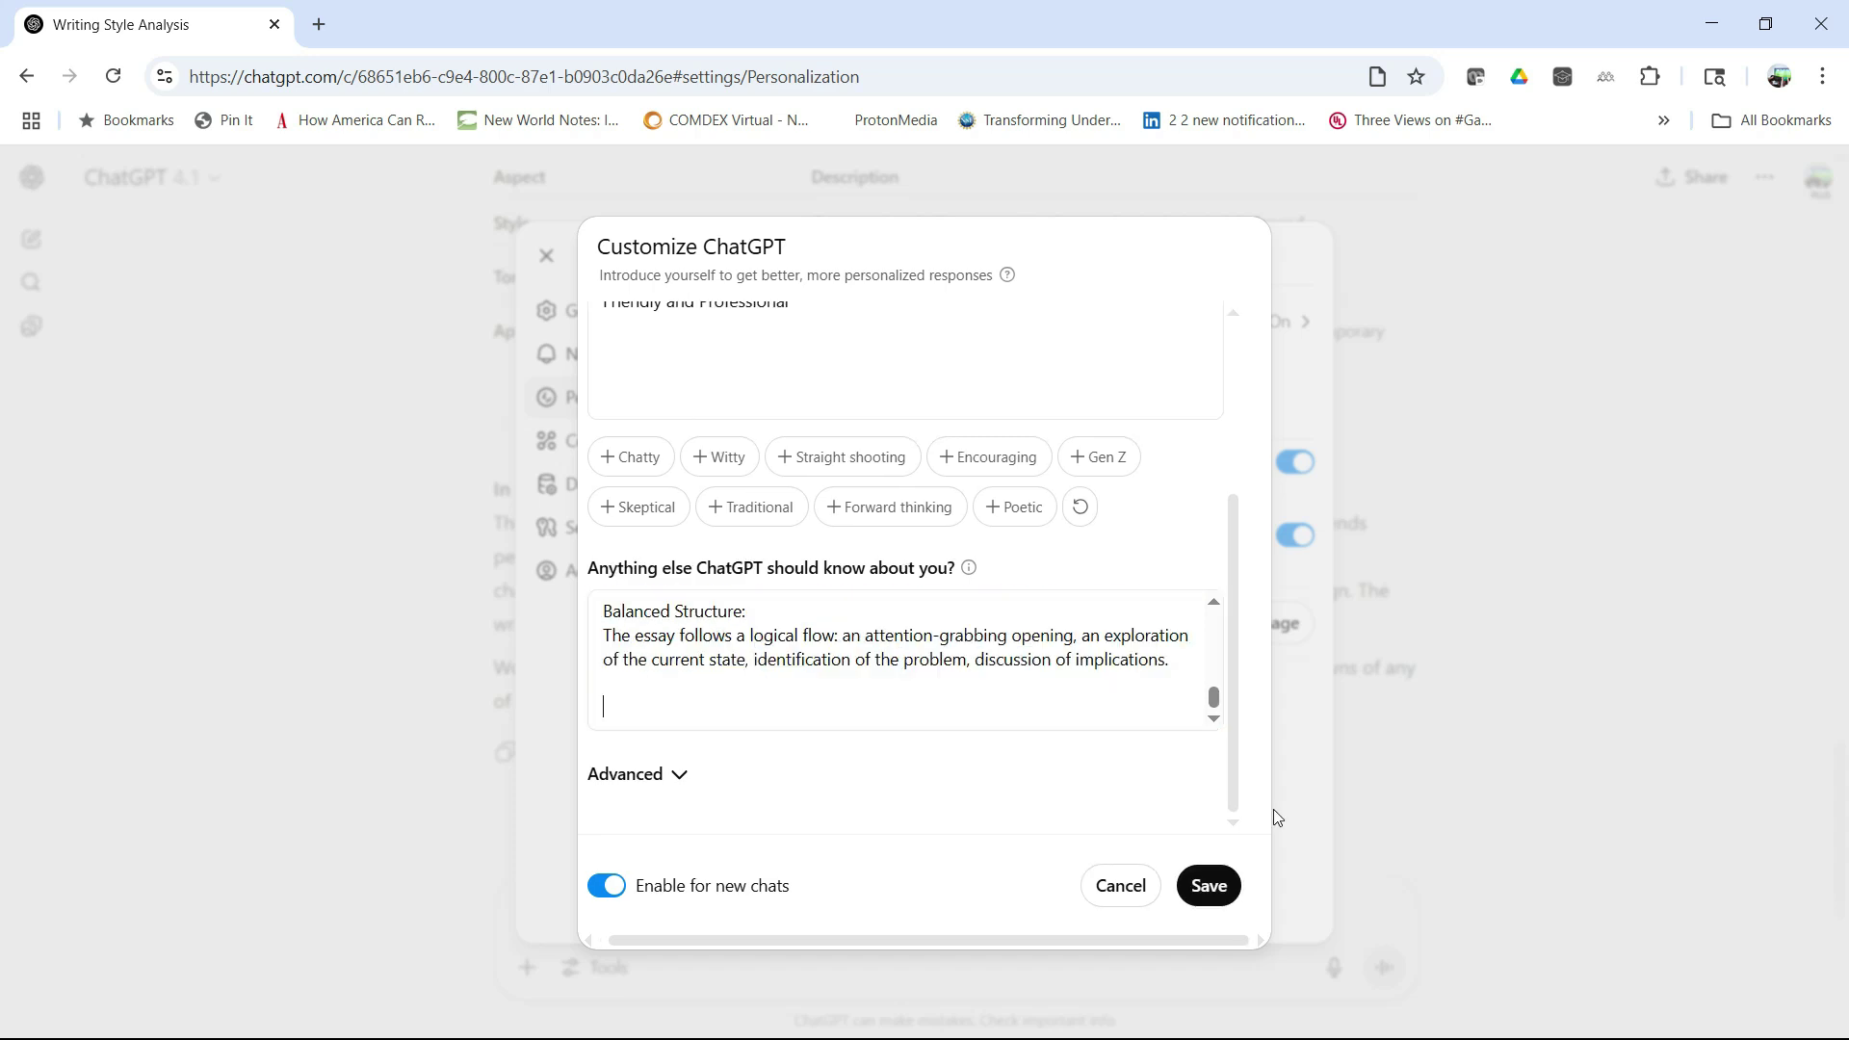
{"action": "scroll", "coordinate": [995, 689], "scroll_direction": "up", "scroll_amount": 10}
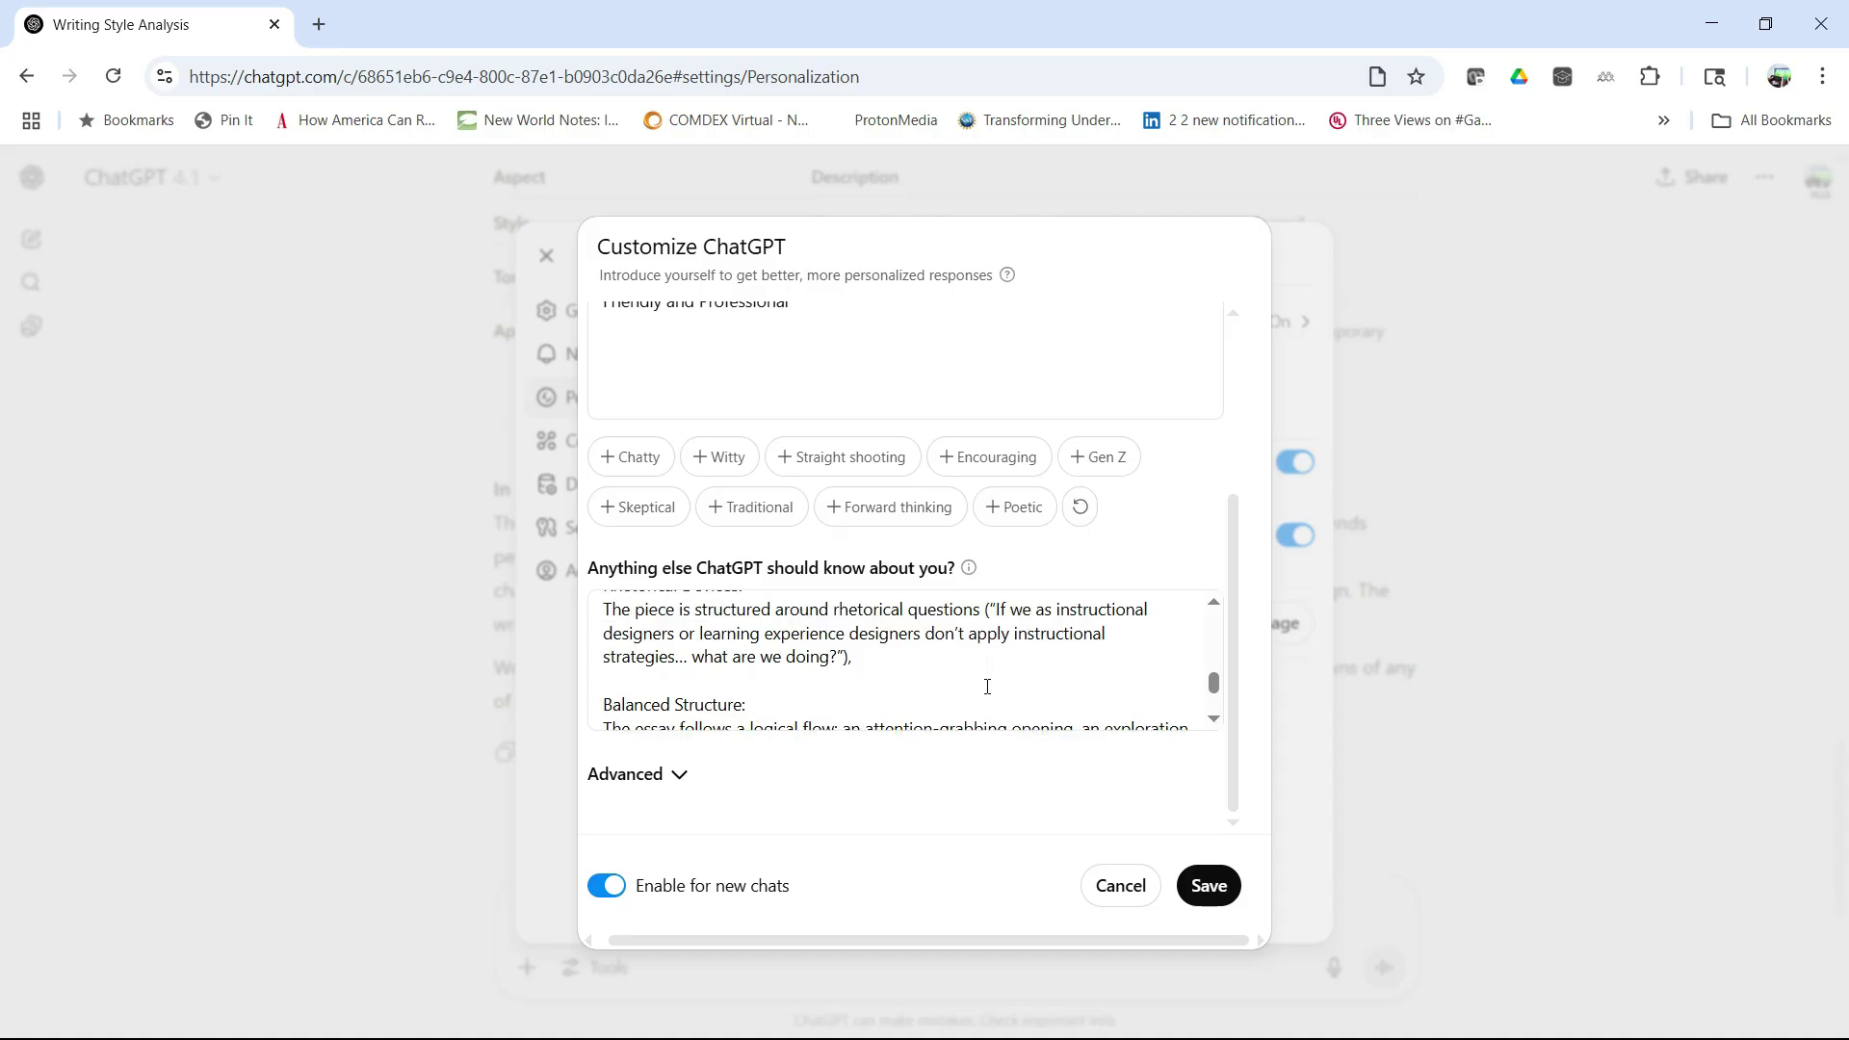
{"action": "scroll", "coordinate": [982, 693], "scroll_direction": "up", "scroll_amount": 2}
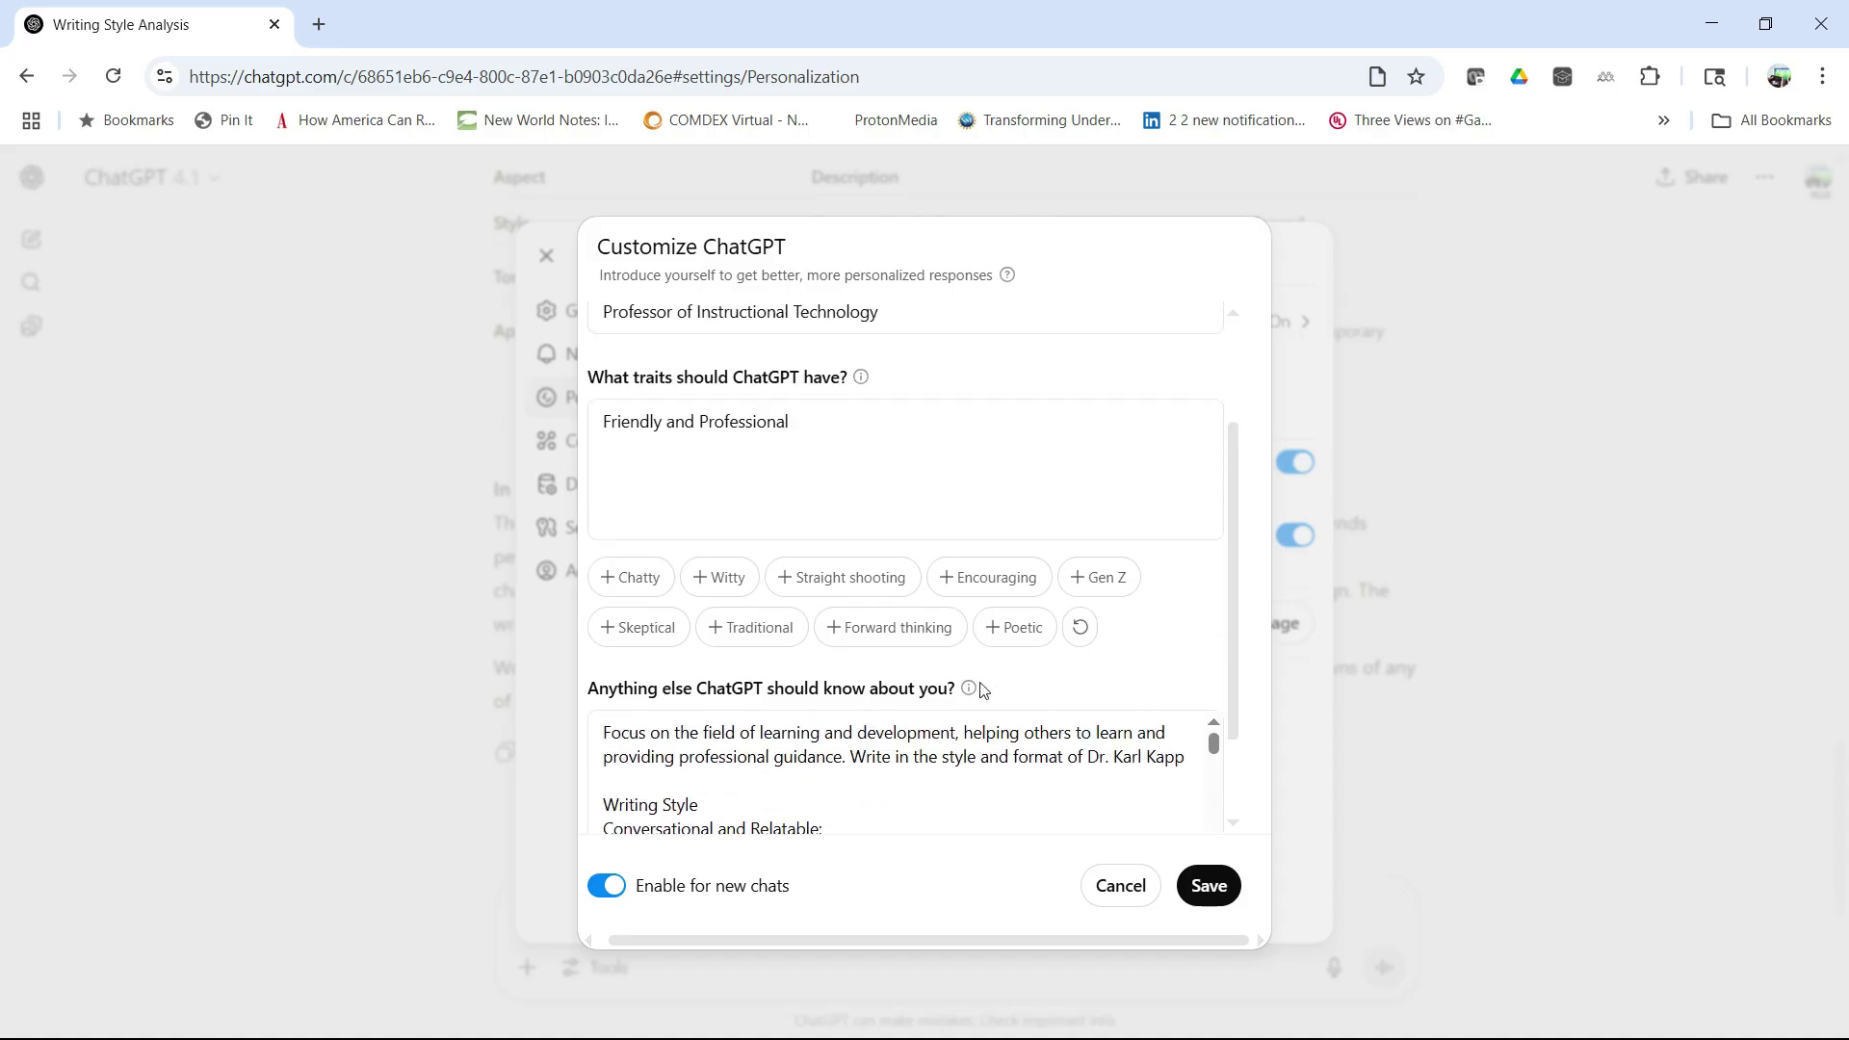
{"action": "scroll", "coordinate": [978, 690], "scroll_direction": "down", "scroll_amount": 2}
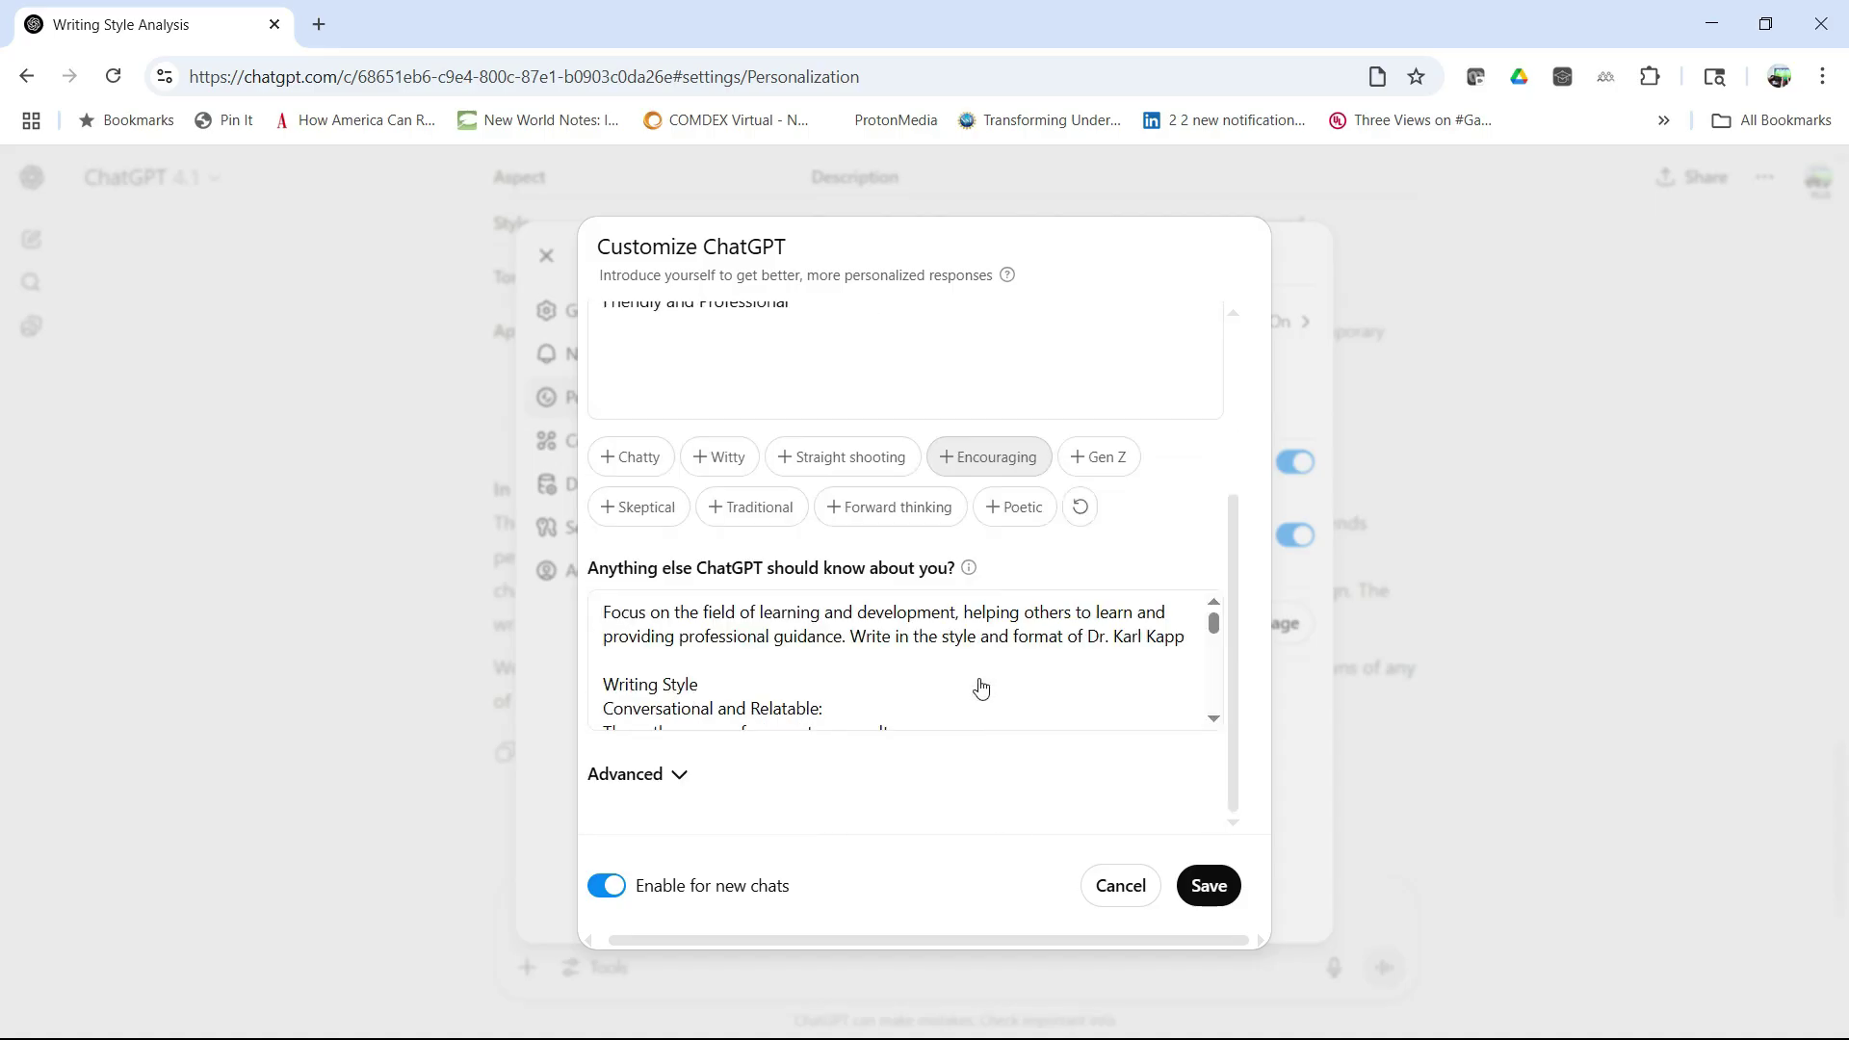
{"action": "left_click", "coordinate": [1210, 881]}
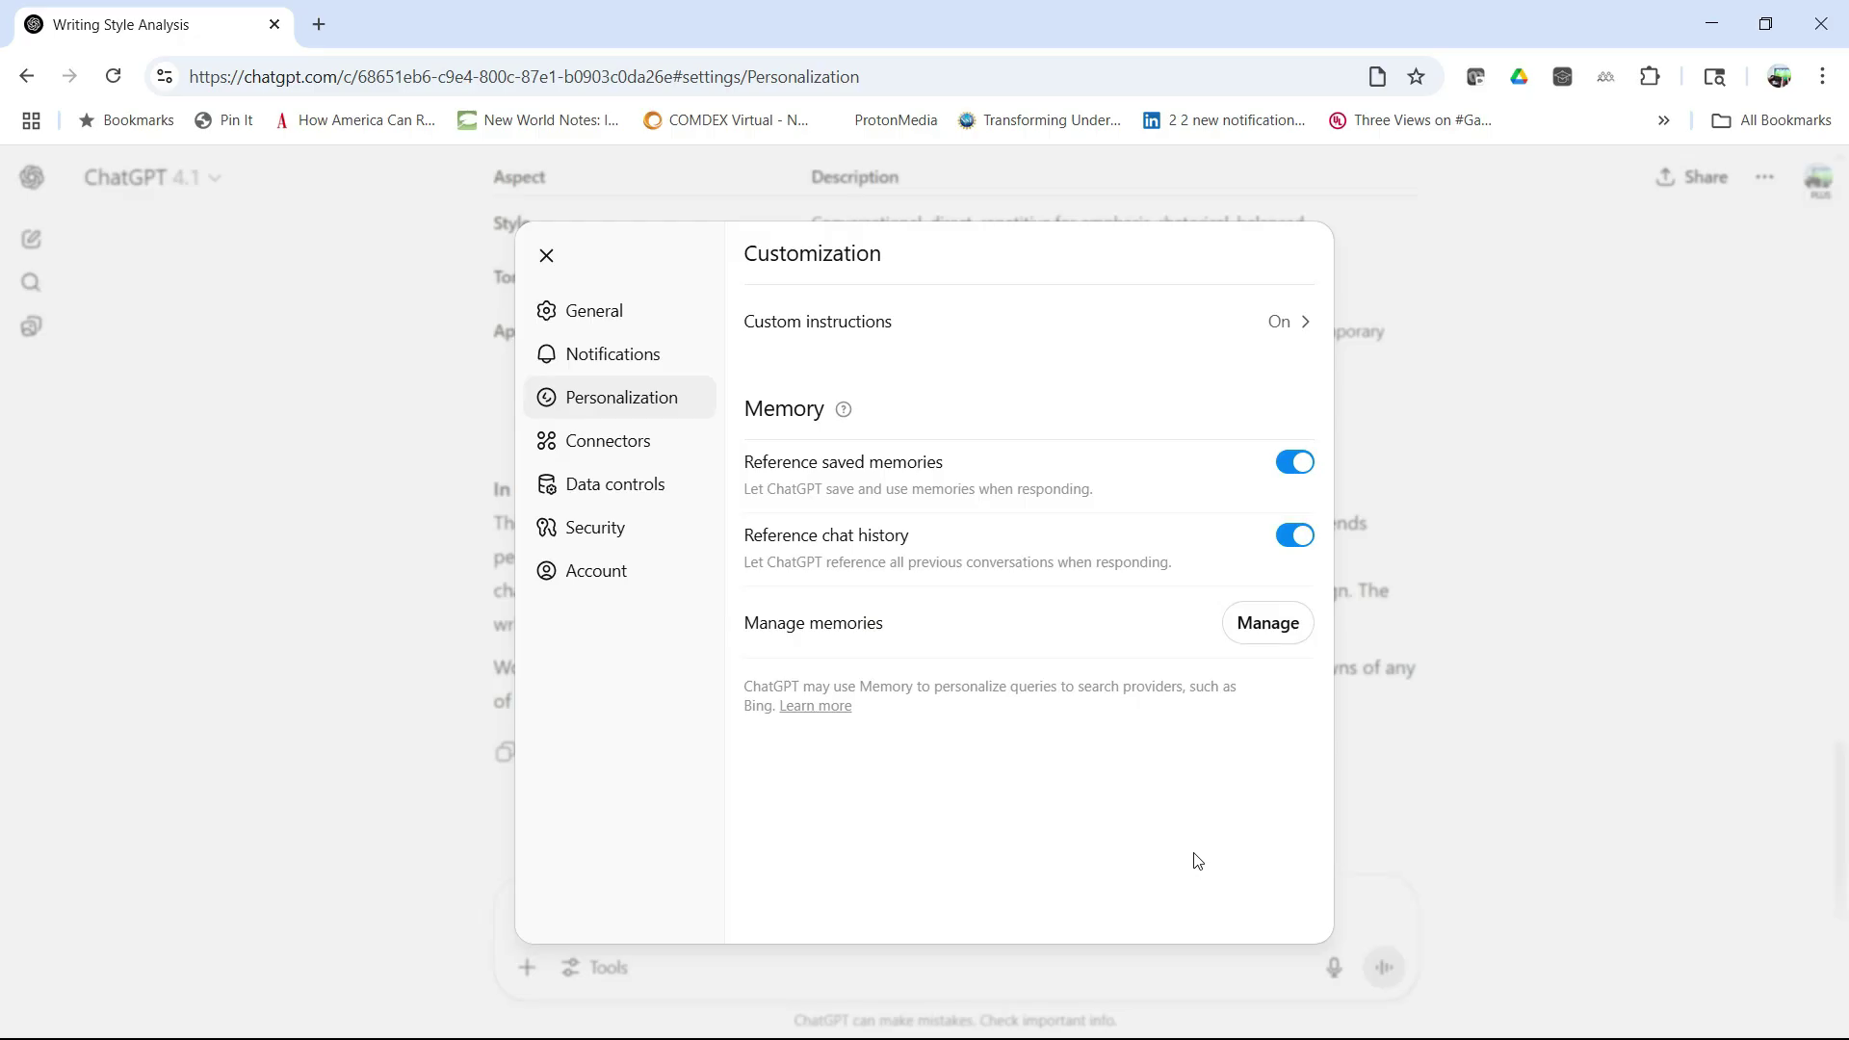
{"action": "left_click", "coordinate": [546, 256]}
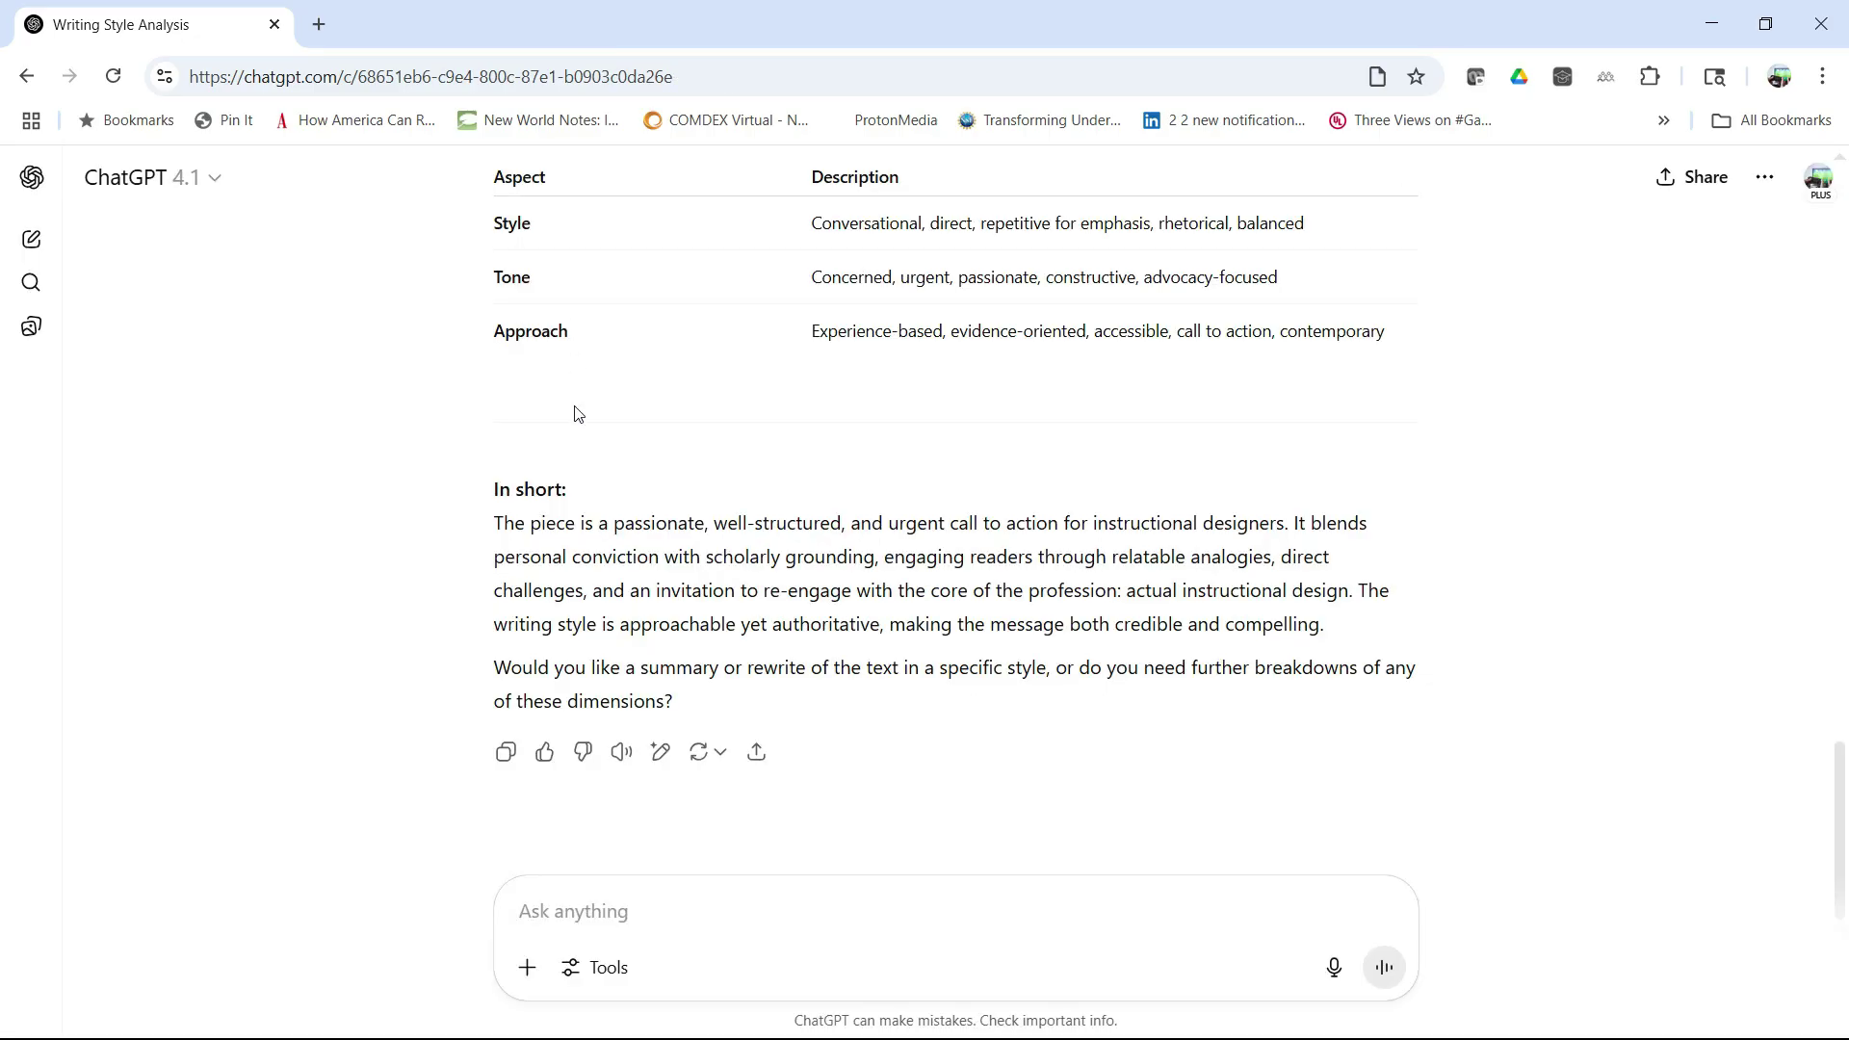